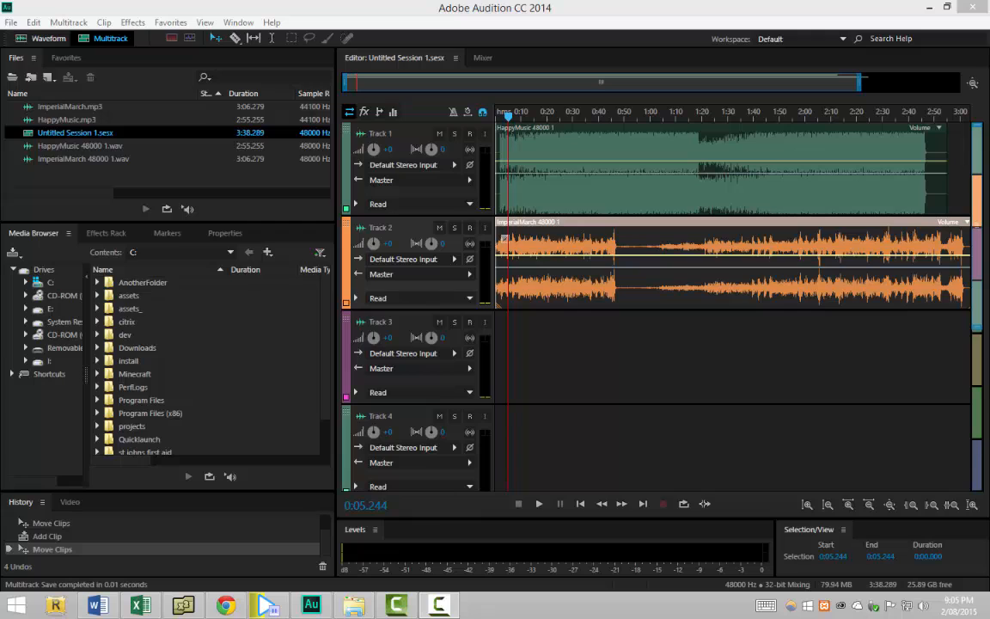
Create a new mono audio file 'DarthVaderVoice' at 48000 Hz, 32 (float) bit depth
{"action": "left_click", "coordinate": [12, 23]}
{"action": "mouse_move", "coordinate": [33, 39]}
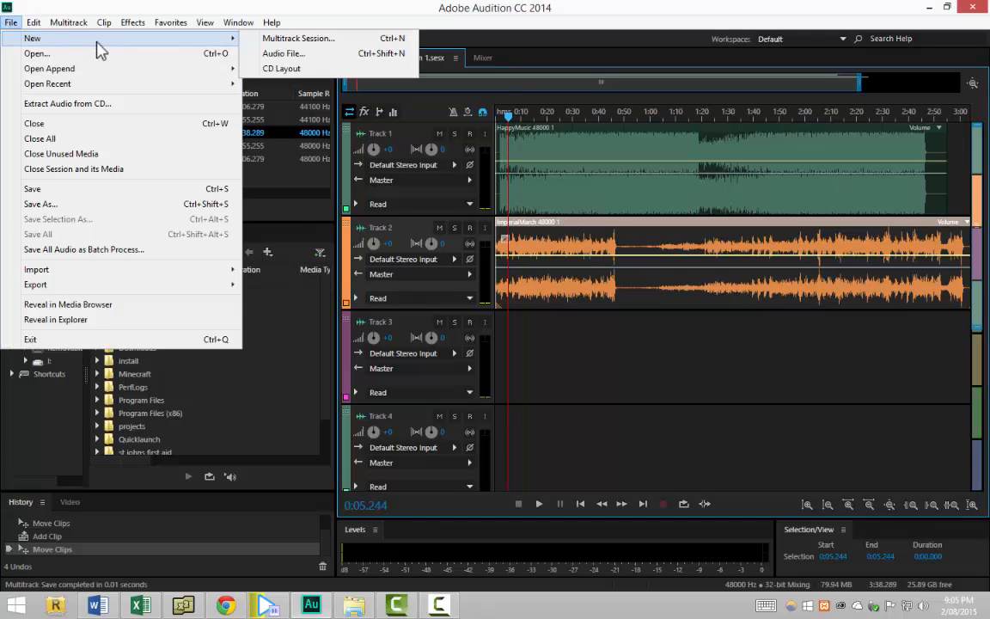
{"action": "left_click", "coordinate": [278, 55]}
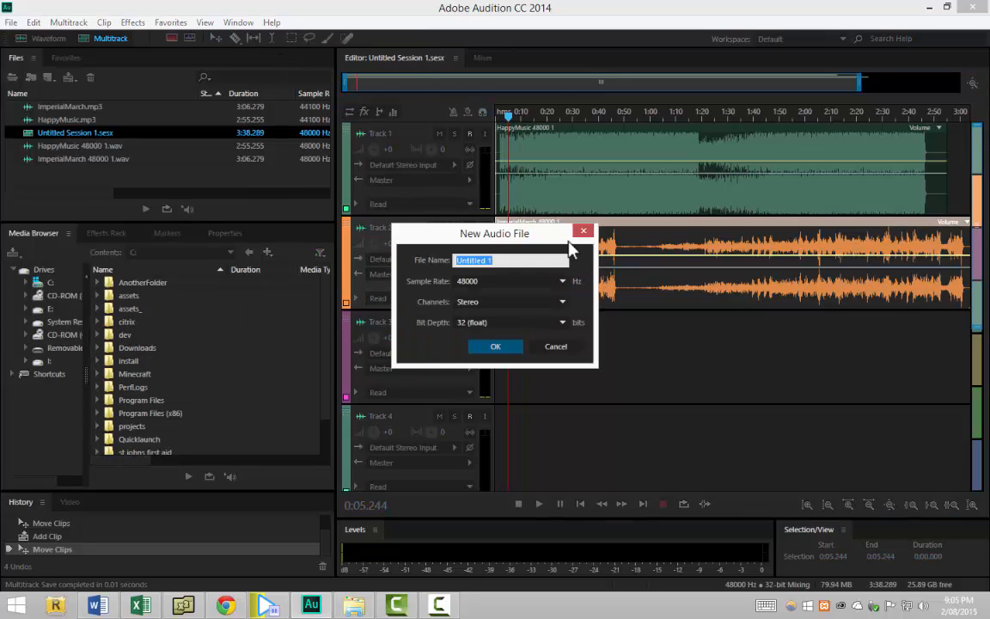
{"action": "type", "text": "DarthVaderVoice"}
{"action": "left_click", "coordinate": [516, 325]}
{"action": "left_click", "coordinate": [518, 327]}
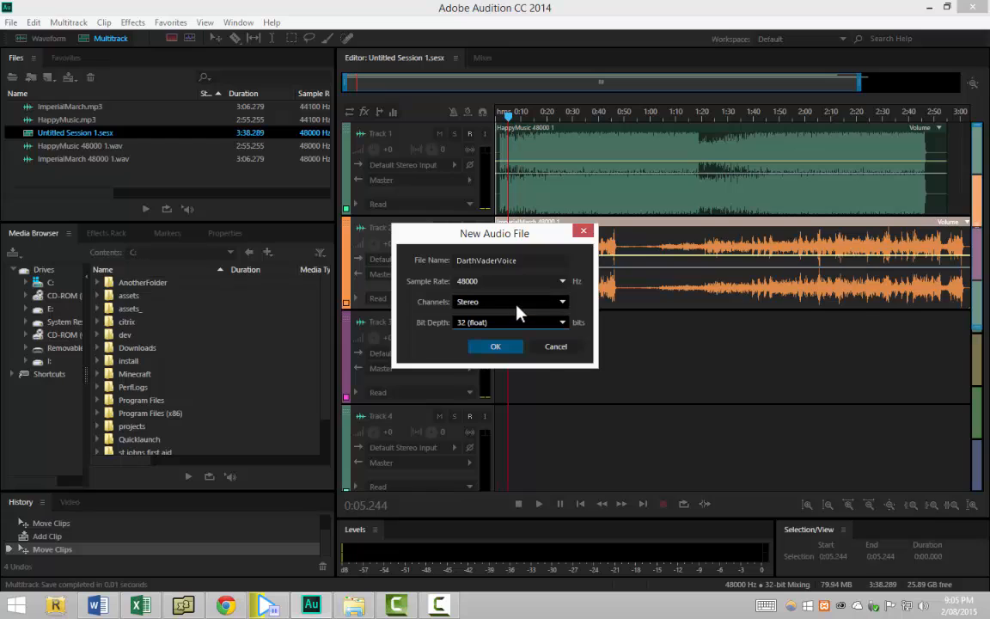
{"action": "left_click", "coordinate": [514, 305]}
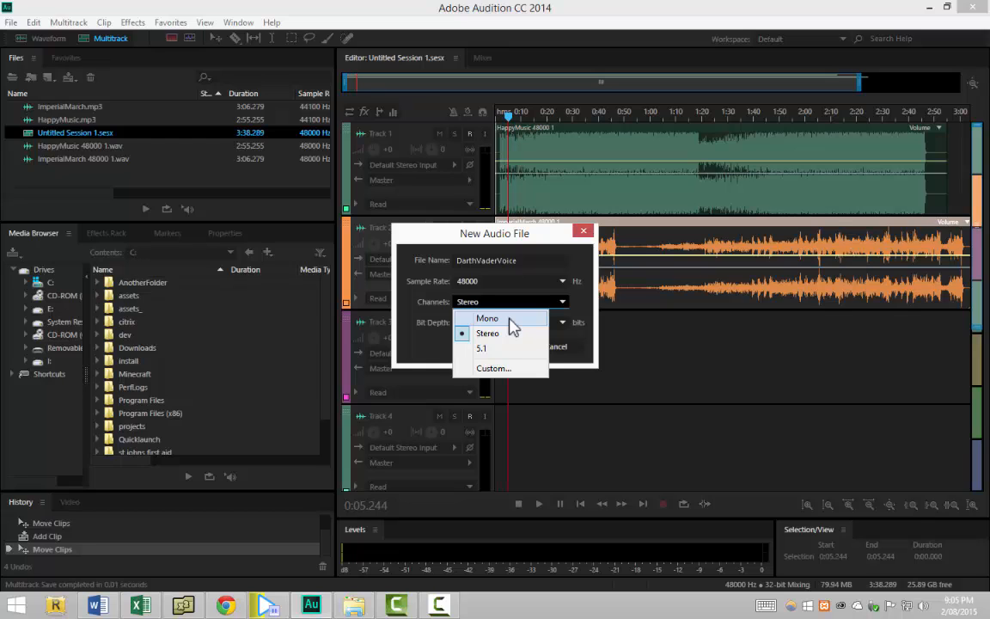
{"action": "left_click", "coordinate": [510, 320]}
{"action": "left_click", "coordinate": [501, 349]}
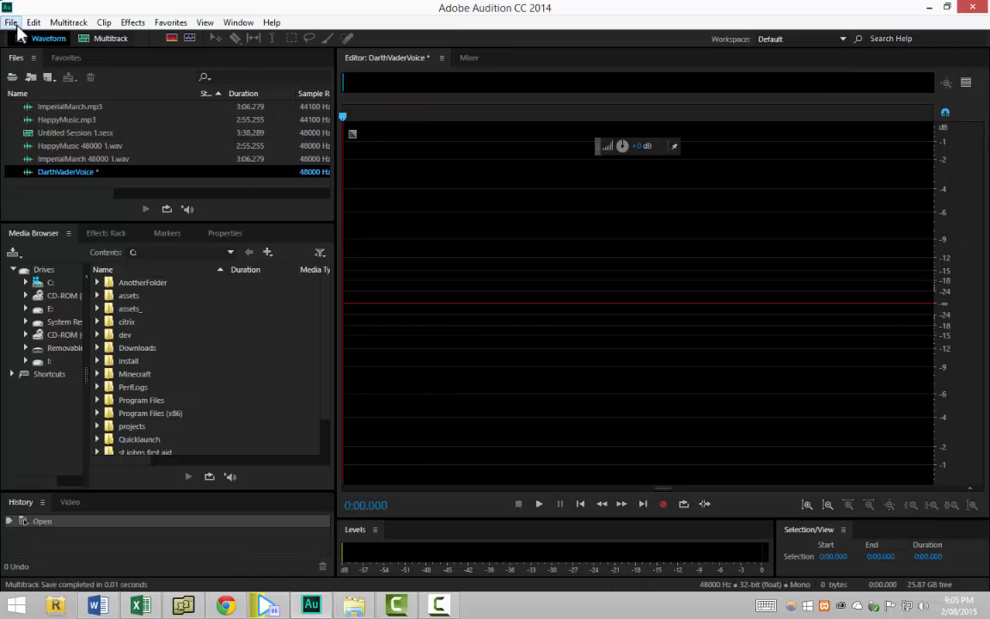
Save DarthVaderVoice.wav as Wave PCM into the DarthVader folder on the Desktop
{"action": "left_click", "coordinate": [11, 22]}
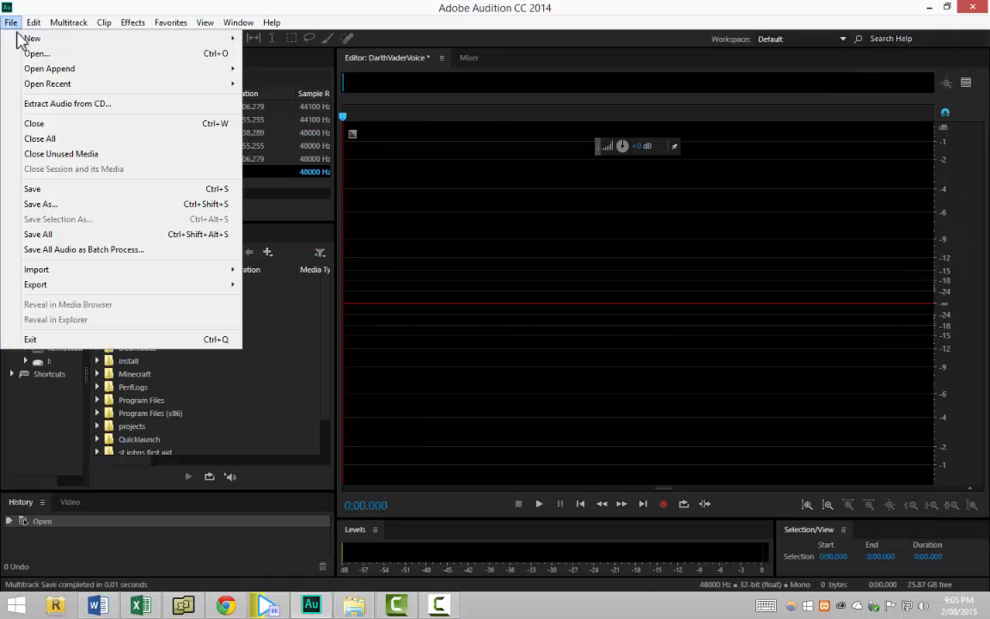
{"action": "left_click", "coordinate": [42, 191]}
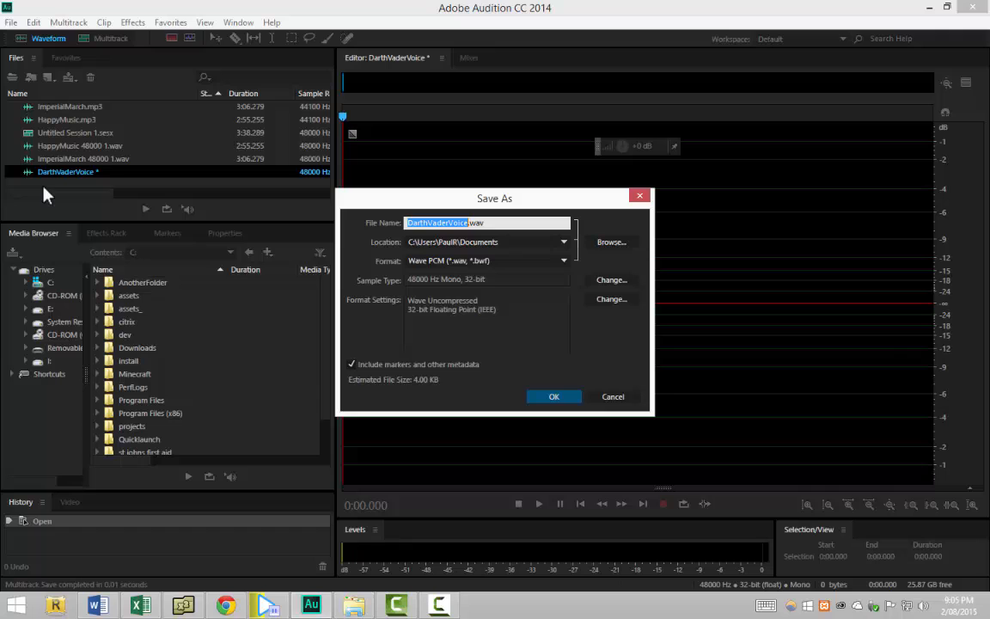
{"action": "left_click", "coordinate": [611, 241]}
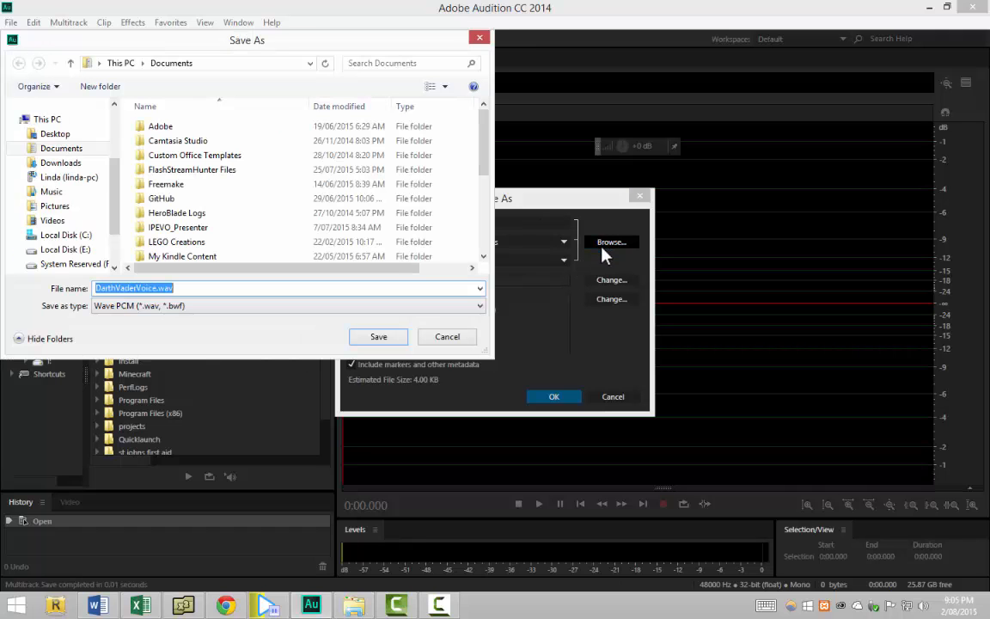
{"action": "left_click", "coordinate": [81, 133]}
{"action": "scroll", "coordinate": [474, 172], "scroll_direction": "down", "scroll_amount": 5}
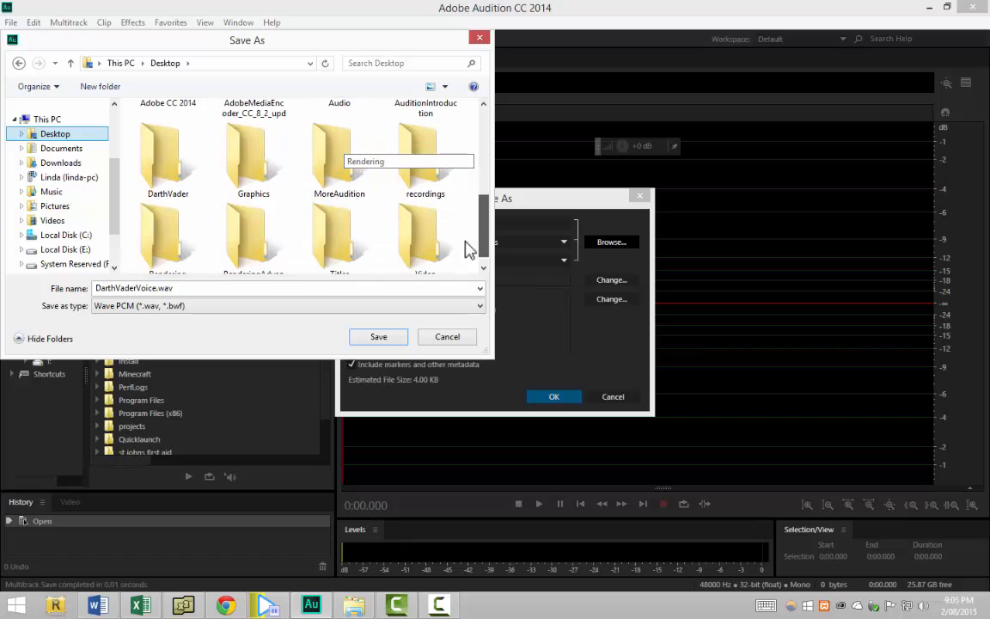
{"action": "left_click_drag", "start_coordinate": [468, 254], "coordinate": [475, 222]}
{"action": "double_click", "coordinate": [168, 220]}
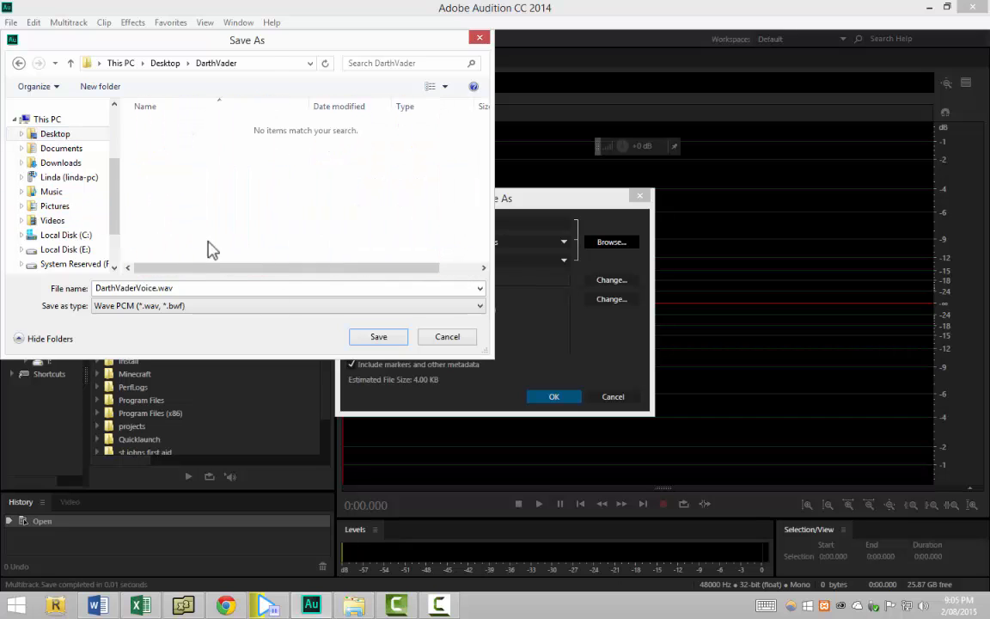
{"action": "left_click", "coordinate": [375, 337]}
{"action": "left_click", "coordinate": [557, 402]}
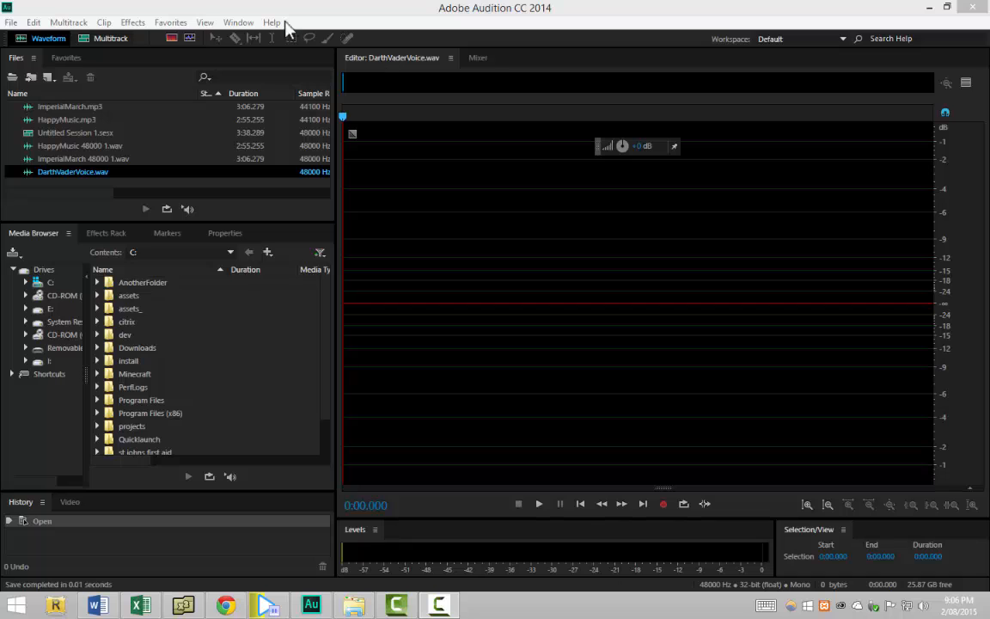
In Audio Hardware preferences, keep webcam microphone input and speakers output, and set the sample rate to 48000 Hz
{"action": "left_click", "coordinate": [34, 22]}
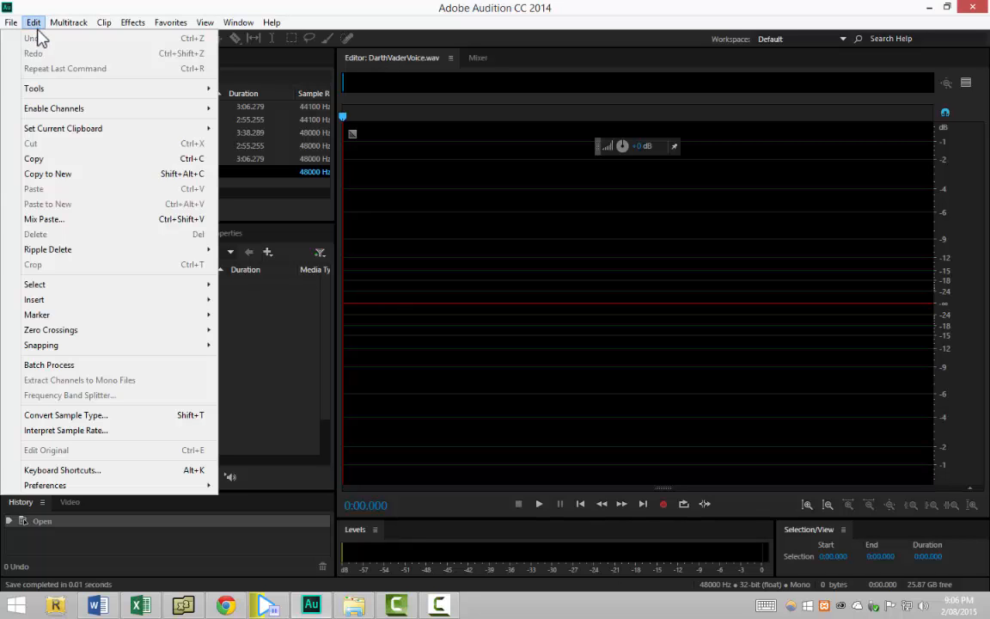
{"action": "mouse_move", "coordinate": [138, 486]}
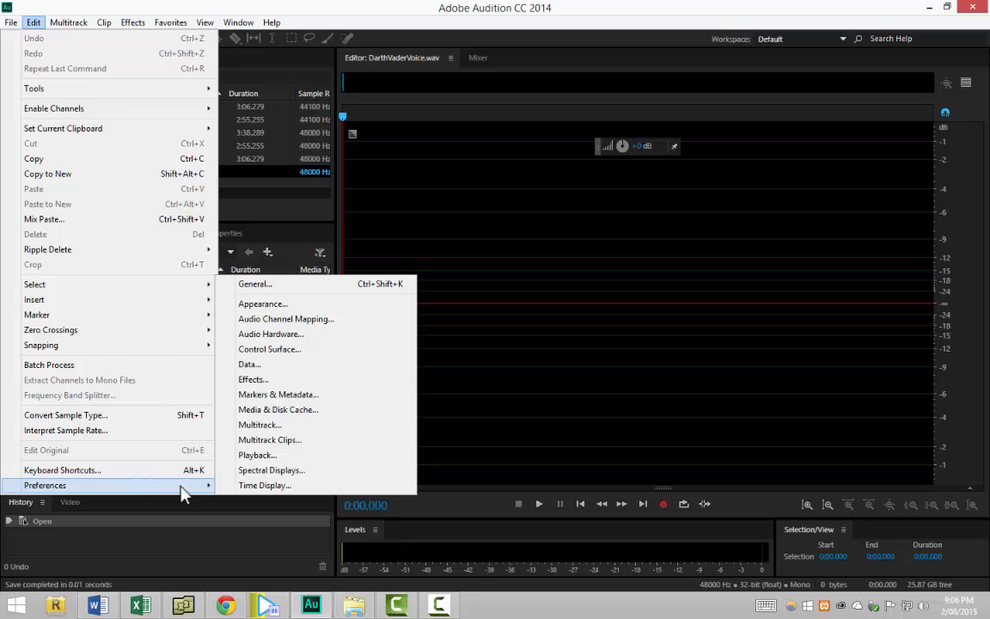
{"action": "left_click", "coordinate": [292, 342]}
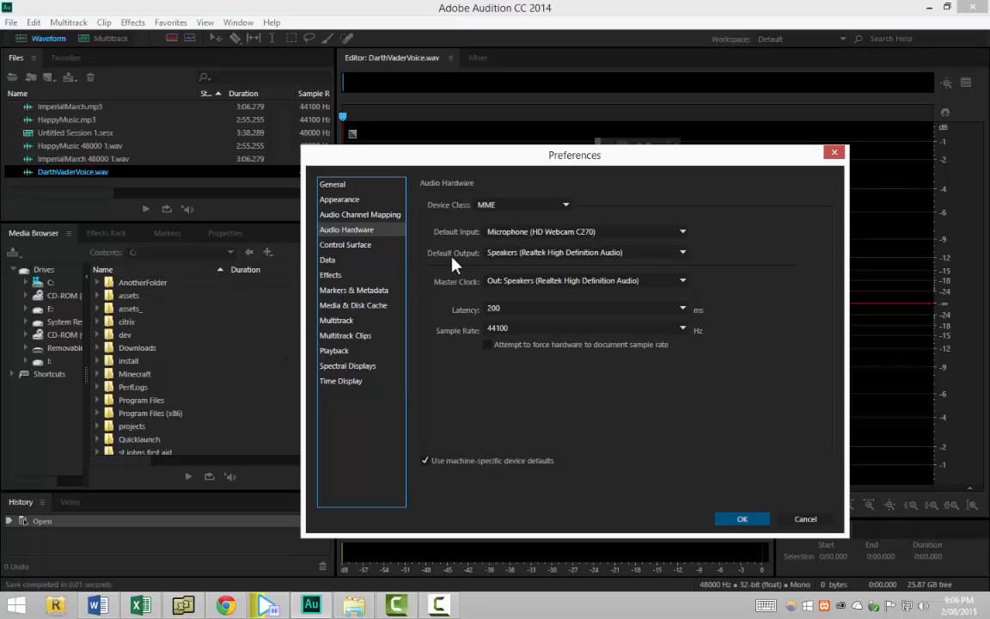
{"action": "left_click", "coordinate": [537, 233]}
{"action": "left_click", "coordinate": [546, 247]}
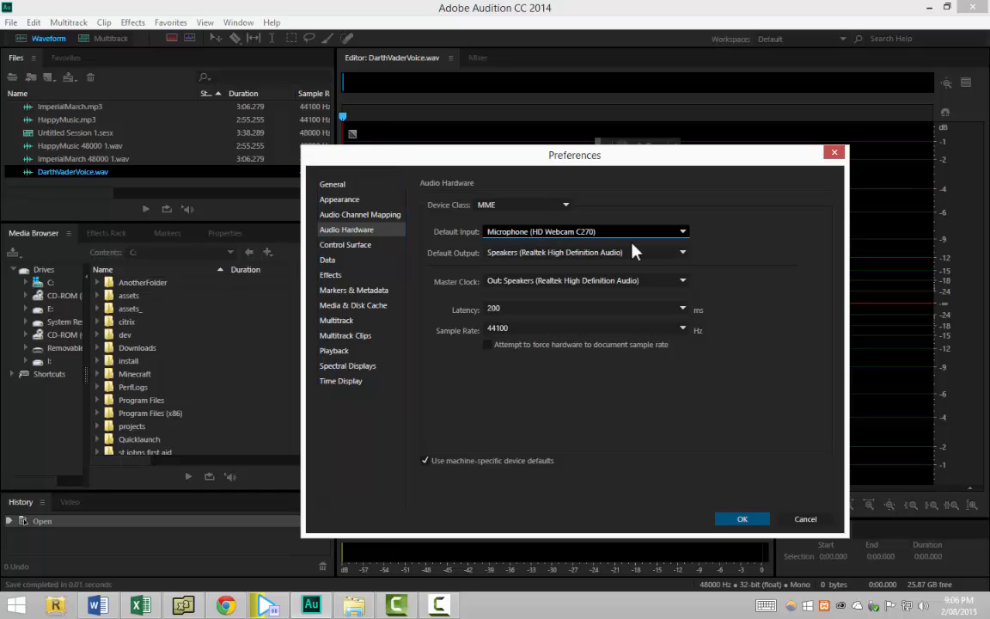
{"action": "left_click", "coordinate": [621, 252]}
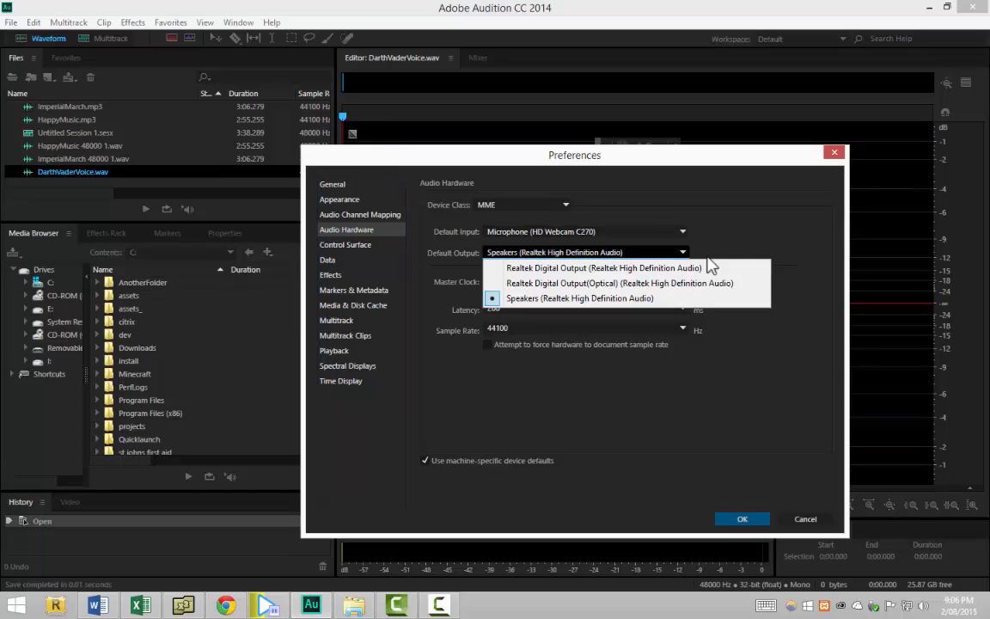
{"action": "left_click", "coordinate": [735, 248]}
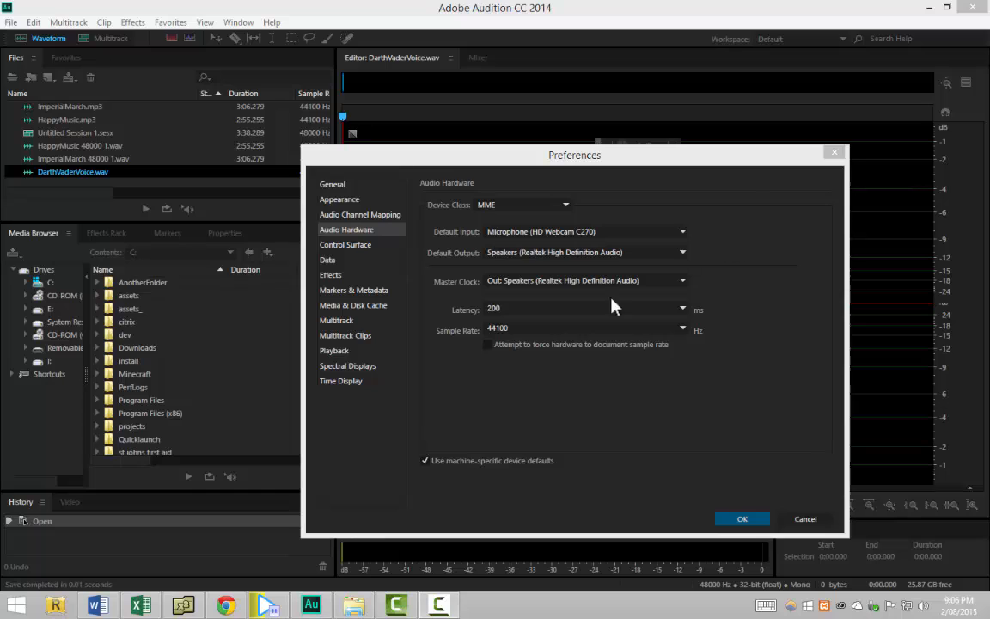
{"action": "left_click", "coordinate": [676, 332]}
{"action": "left_click", "coordinate": [682, 328]}
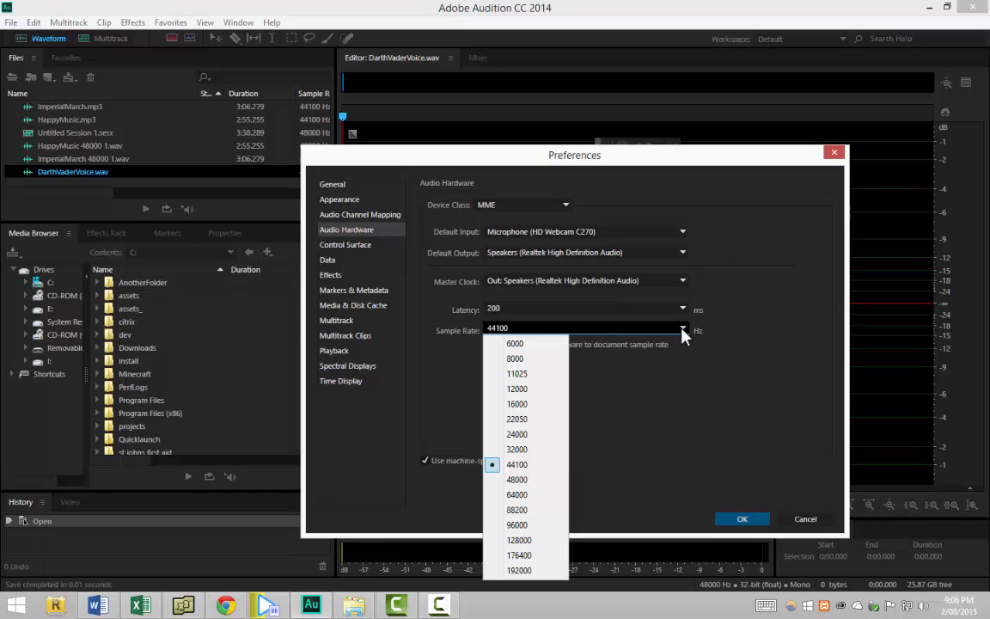
{"action": "left_click", "coordinate": [533, 480]}
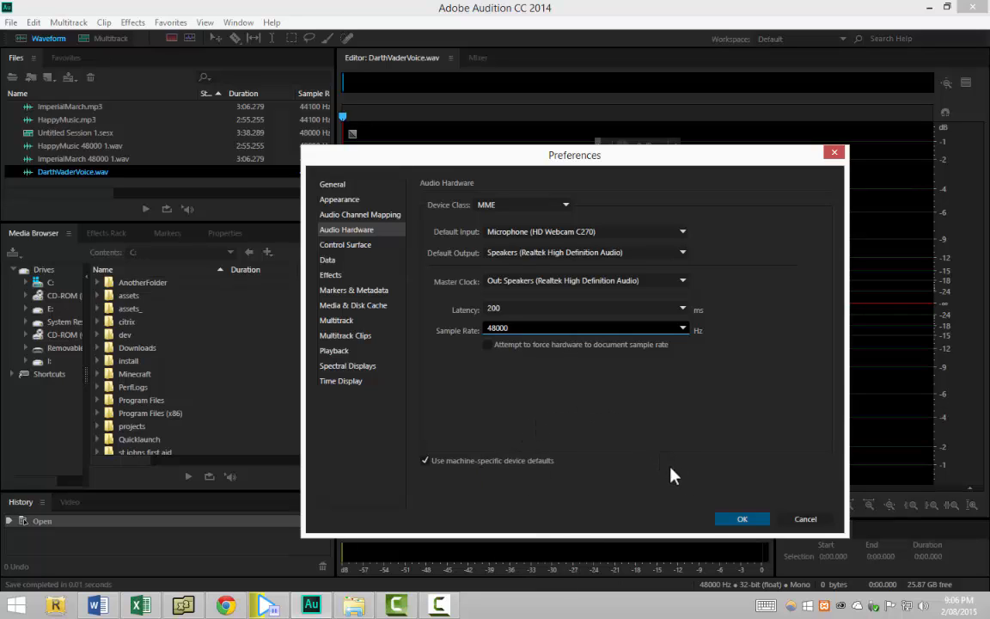
{"action": "left_click", "coordinate": [741, 520]}
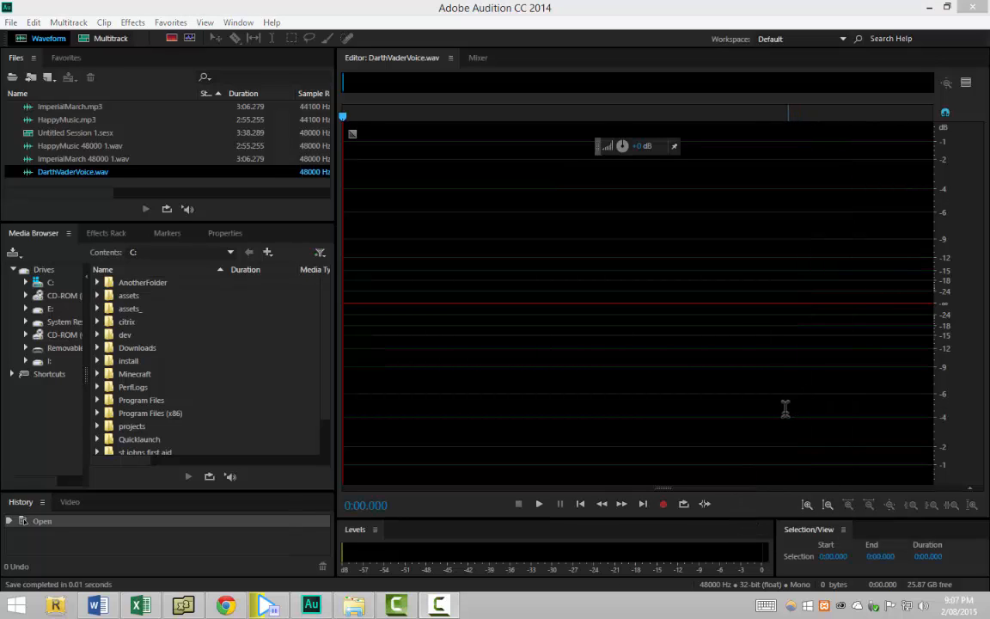
Start input metering in the Levels panel to check the microphone level
{"action": "left_click", "coordinate": [675, 563]}
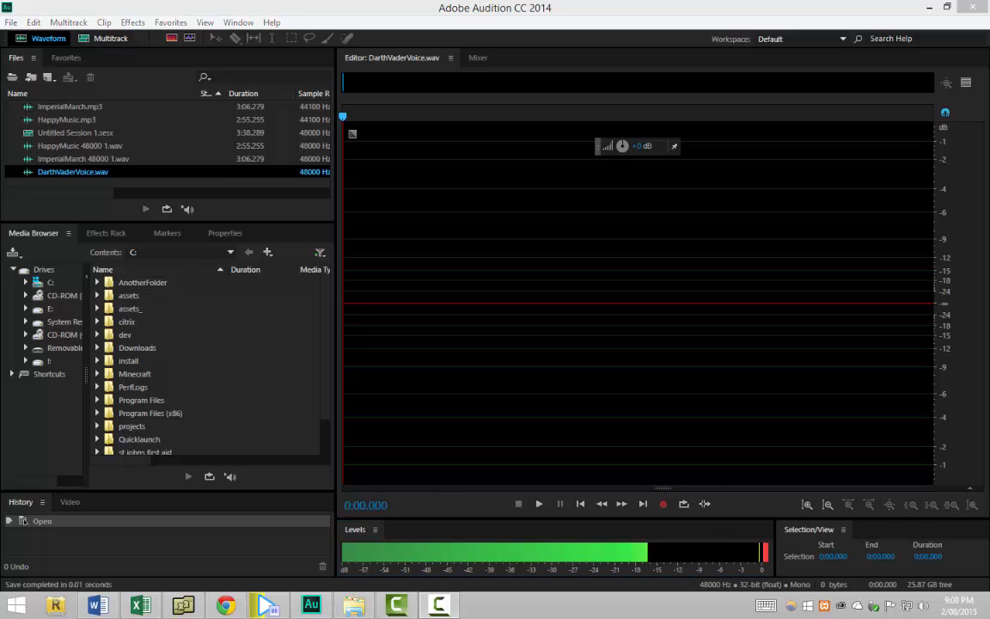
Record a roughly 4.6-second spoken clip, then play it back once
{"action": "left_click", "coordinate": [667, 506]}
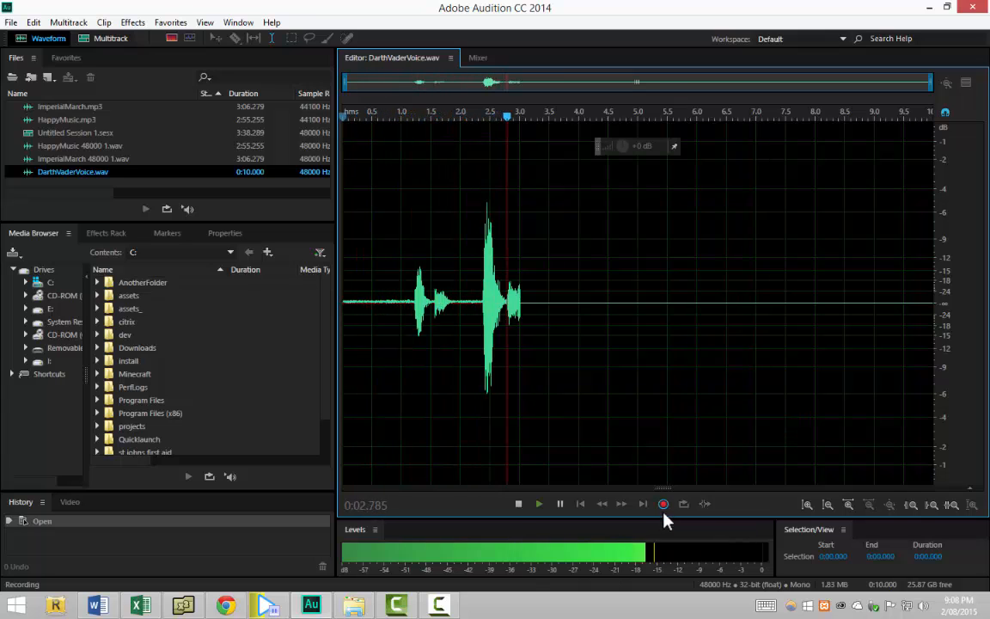
{"action": "left_click", "coordinate": [664, 504]}
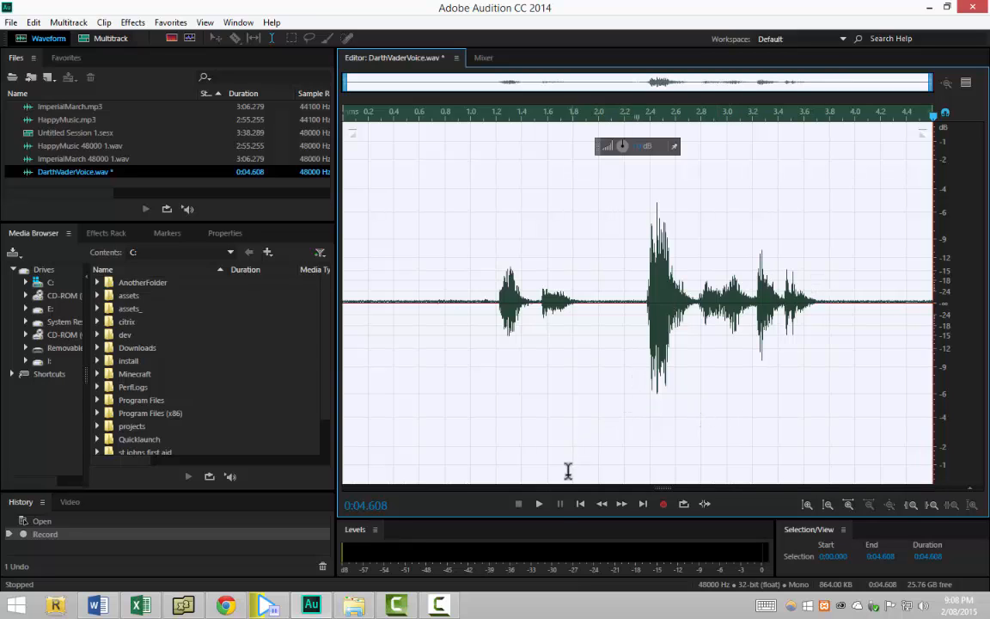
{"action": "left_click", "coordinate": [540, 505]}
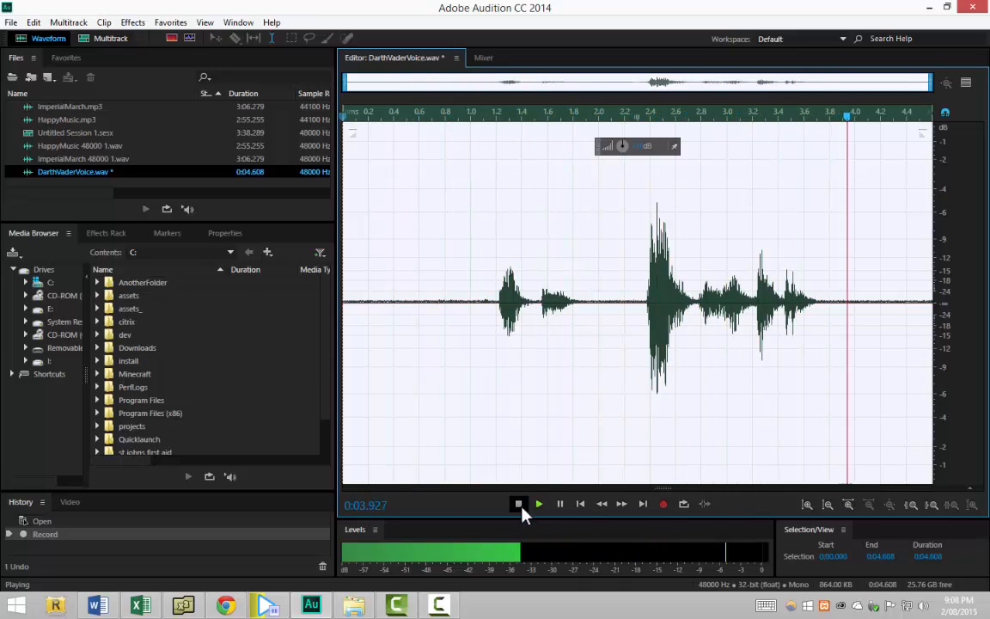
{"action": "left_click", "coordinate": [532, 504]}
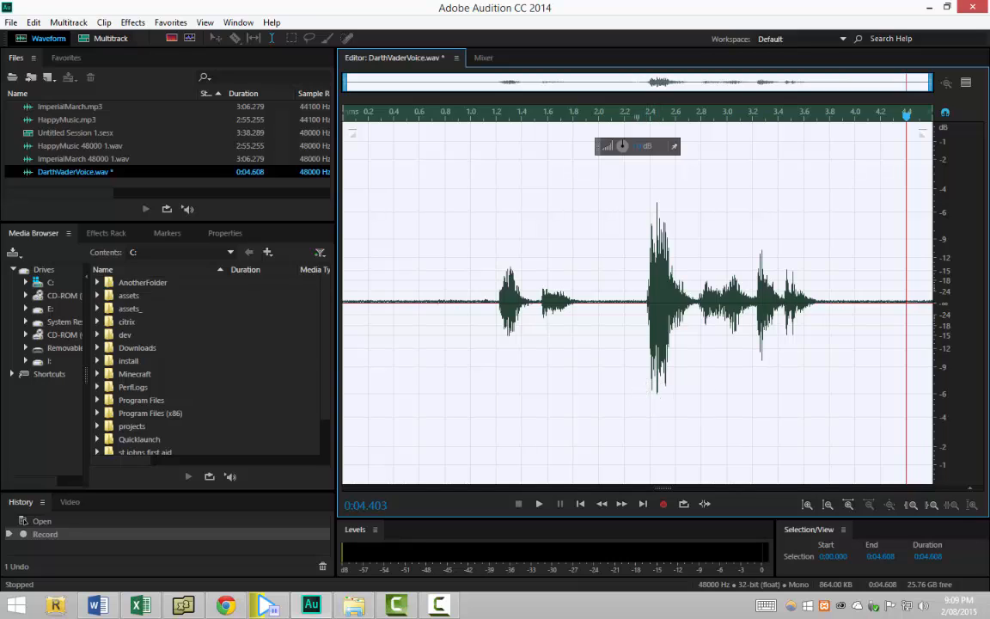
Apply Stretch and Pitch with the Lower Pitch preset (-5 semitones) to the clip
{"action": "left_click", "coordinate": [138, 23]}
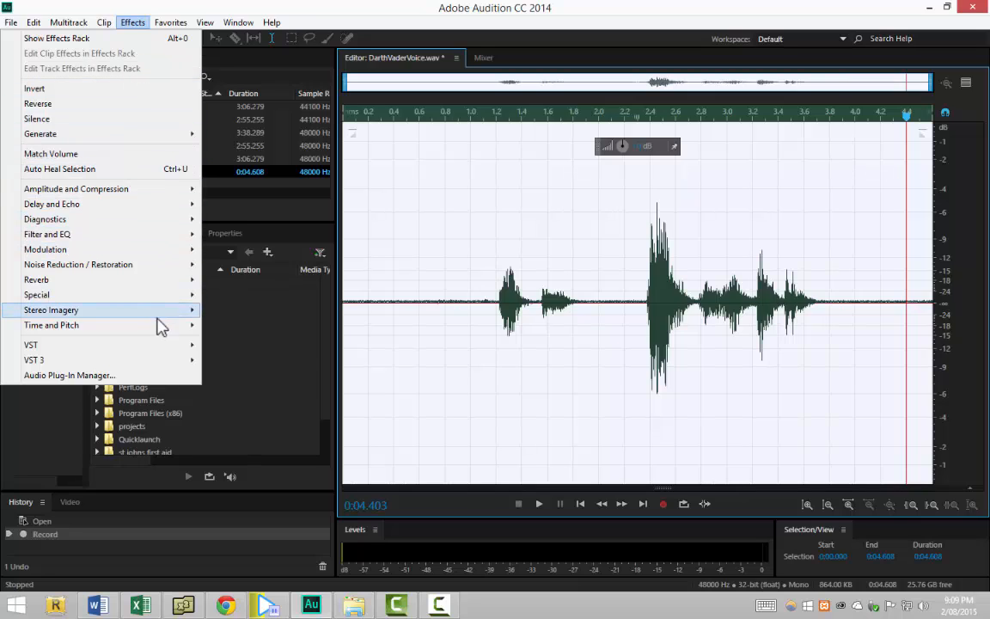
{"action": "mouse_move", "coordinate": [159, 324]}
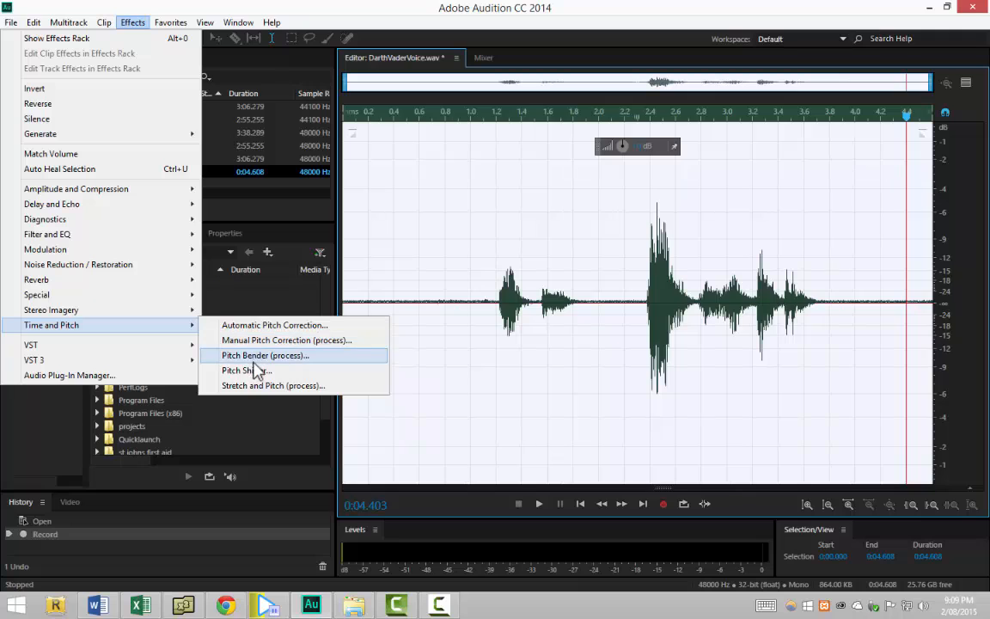
{"action": "left_click", "coordinate": [261, 393]}
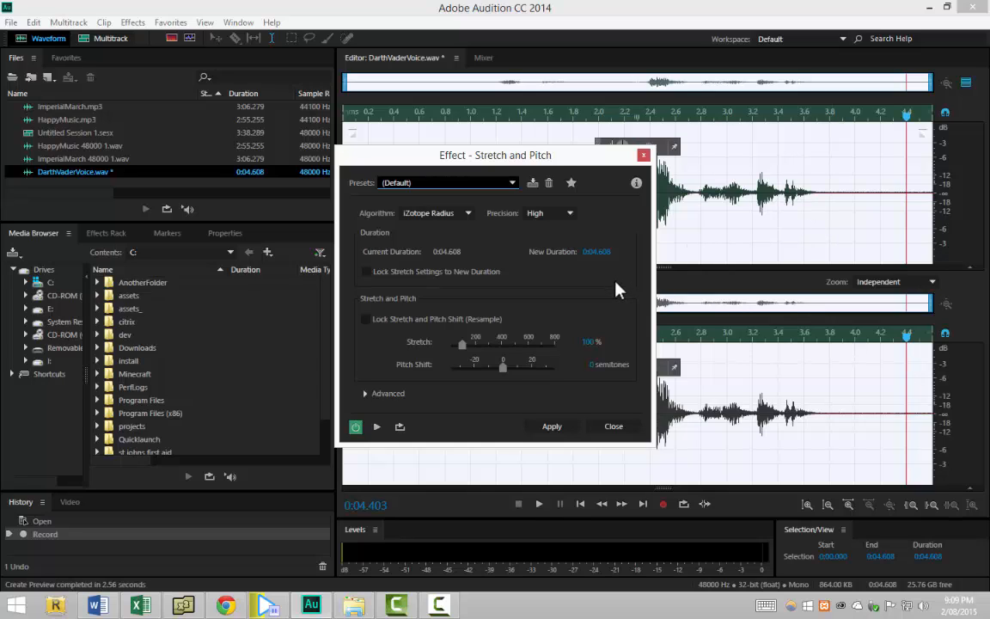
{"action": "left_click", "coordinate": [507, 184]}
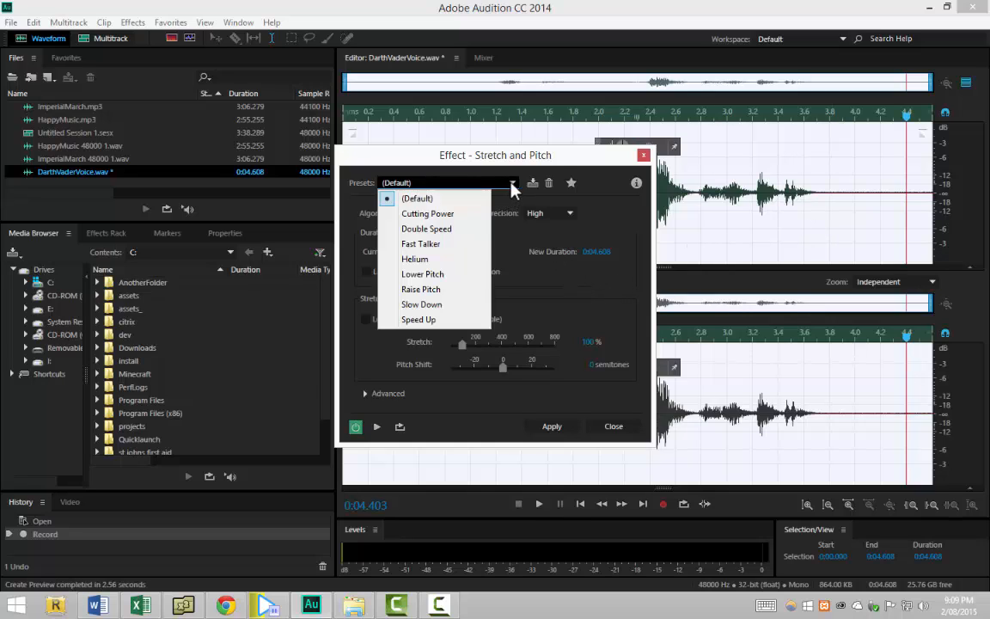
{"action": "left_click", "coordinate": [456, 275]}
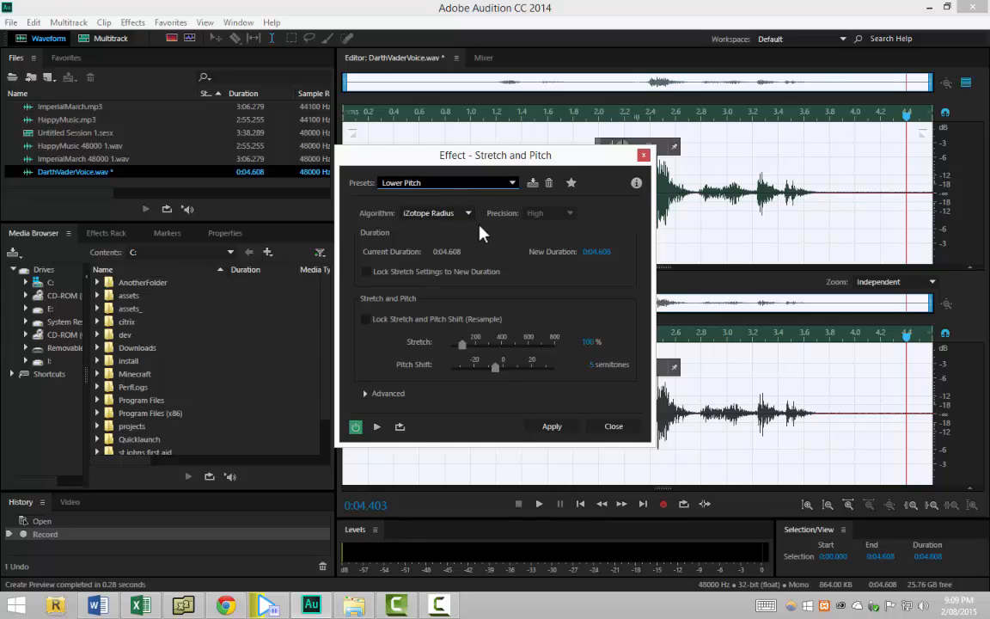
{"action": "left_click", "coordinate": [554, 427]}
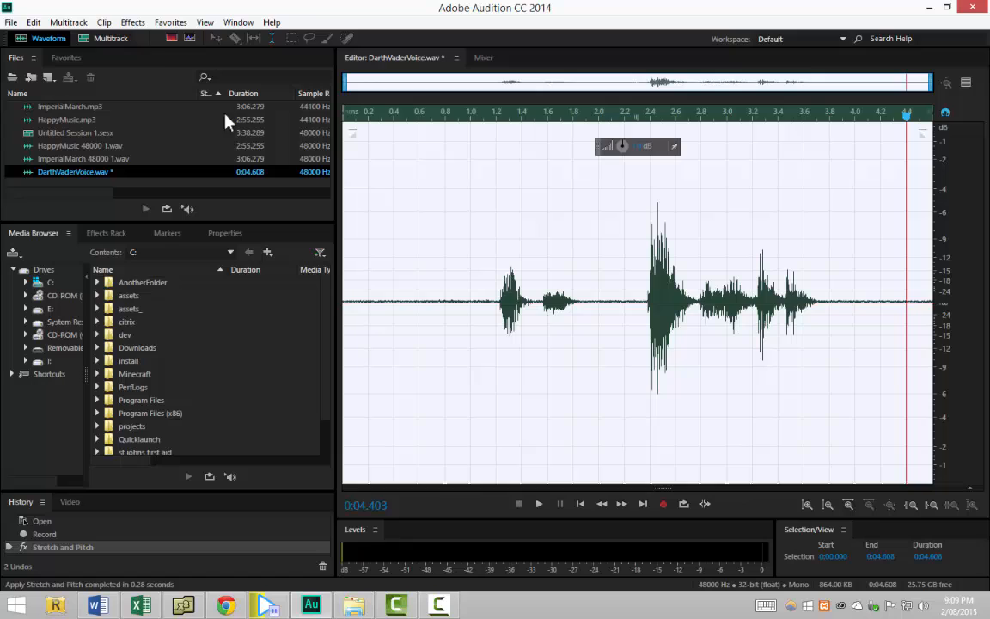
Apply the Modulation Chorus effect using the Acoustic Duet preset to the voice clip
{"action": "left_click", "coordinate": [133, 22]}
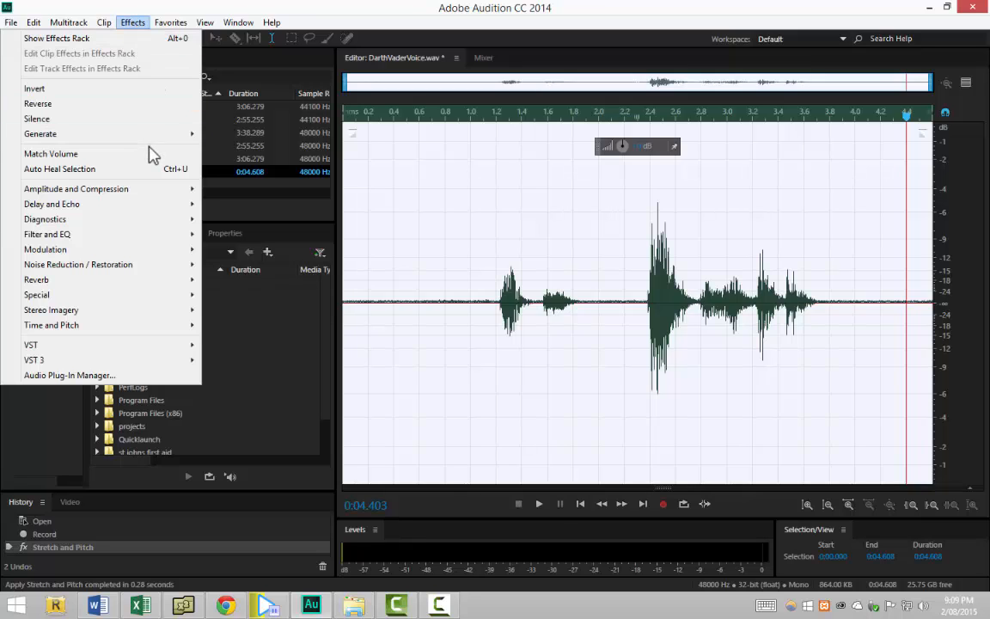
{"action": "mouse_move", "coordinate": [147, 234]}
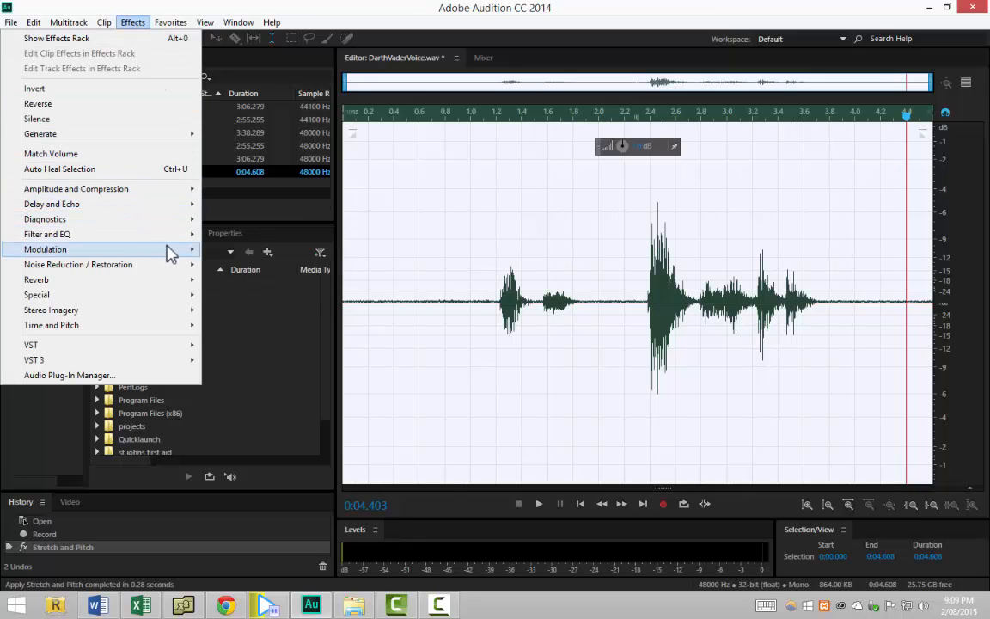
{"action": "mouse_move", "coordinate": [172, 250]}
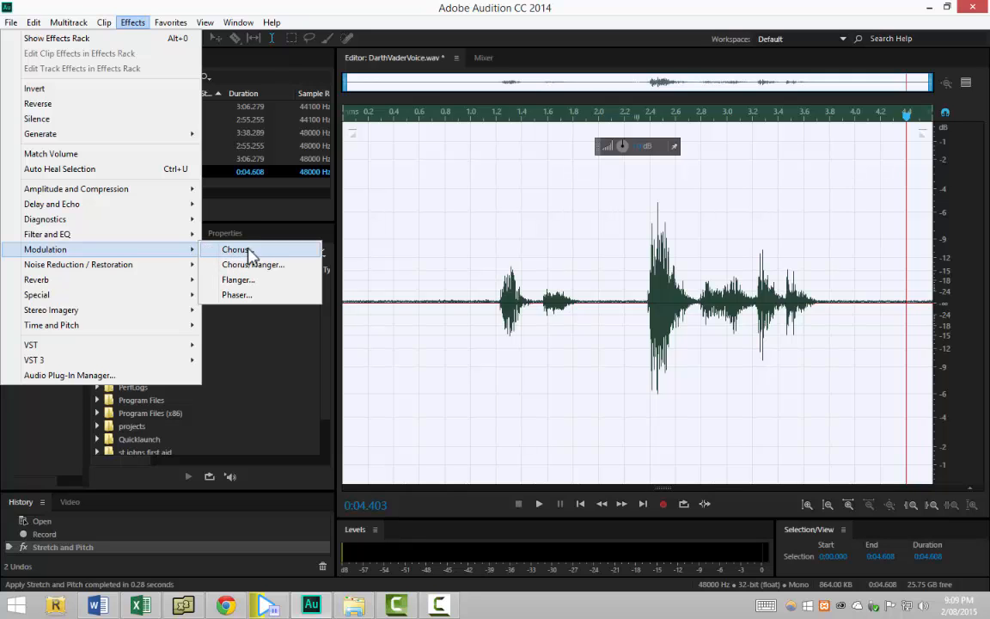
{"action": "left_click", "coordinate": [233, 249]}
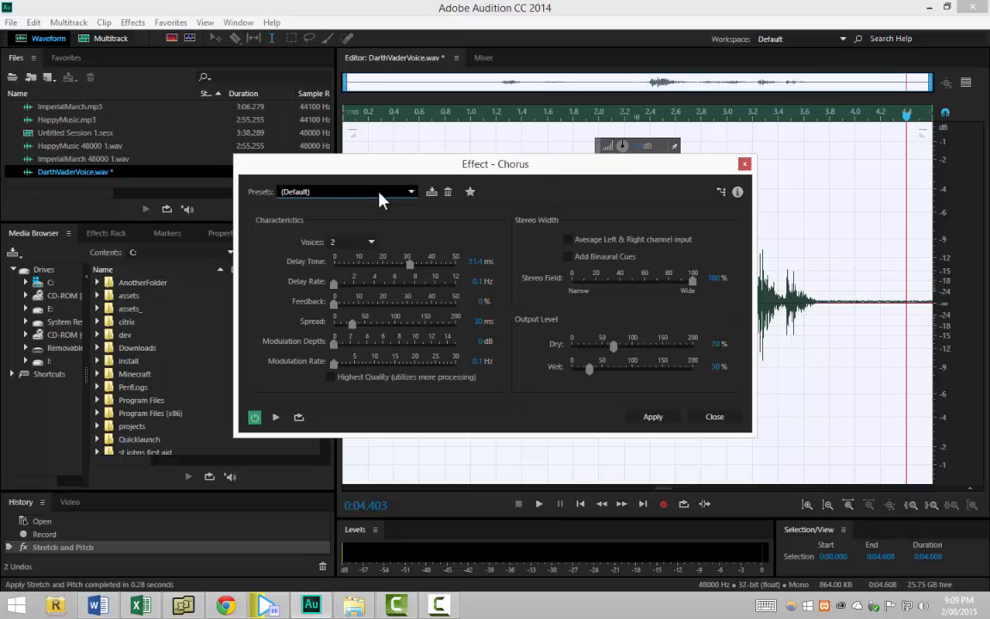
{"action": "left_click", "coordinate": [379, 192]}
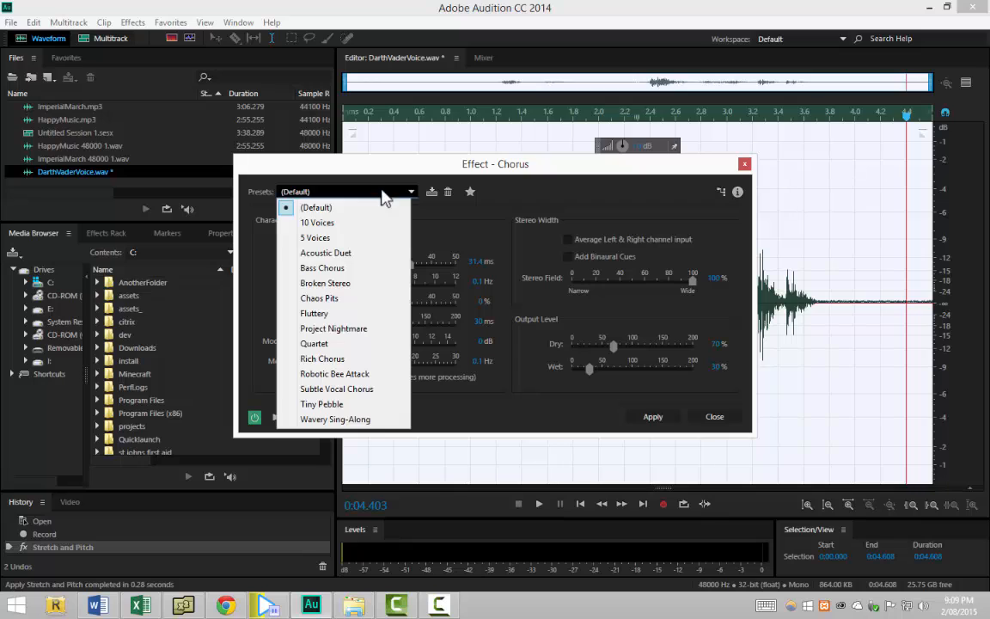
{"action": "left_click", "coordinate": [352, 252]}
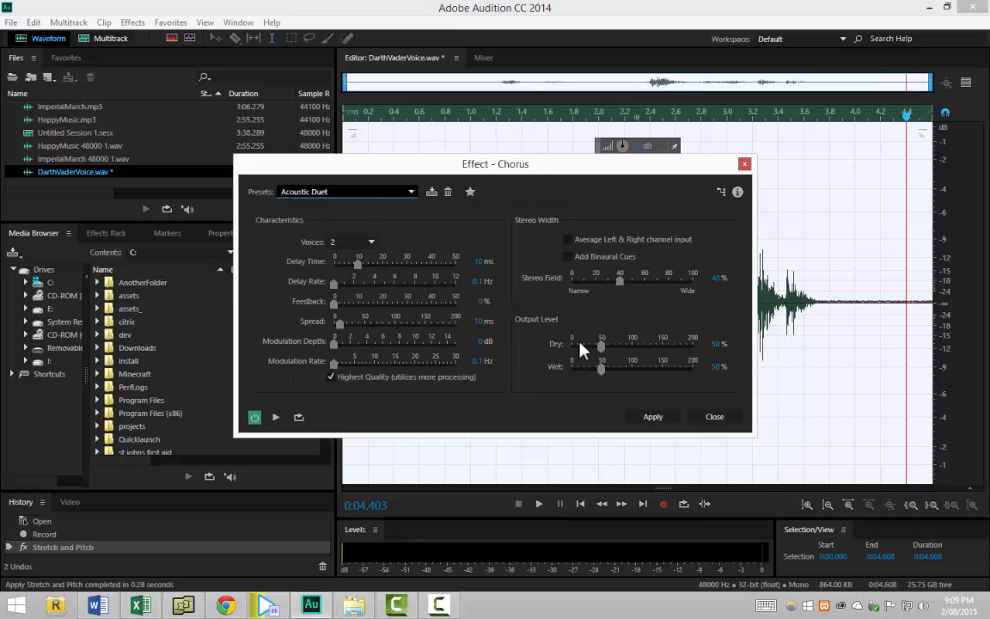
{"action": "left_click", "coordinate": [652, 417]}
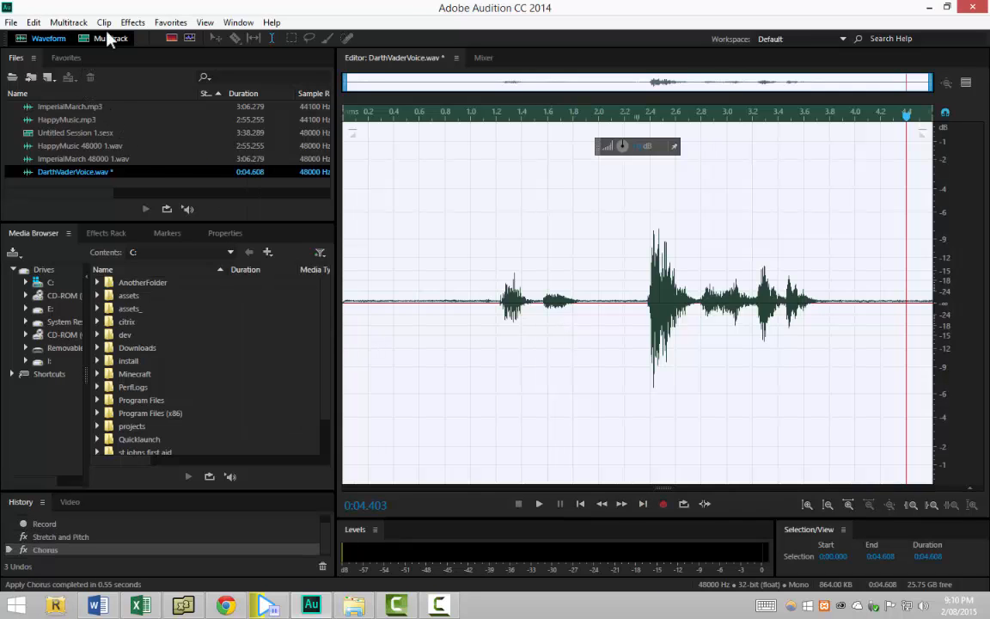
{"action": "left_click", "coordinate": [133, 22]}
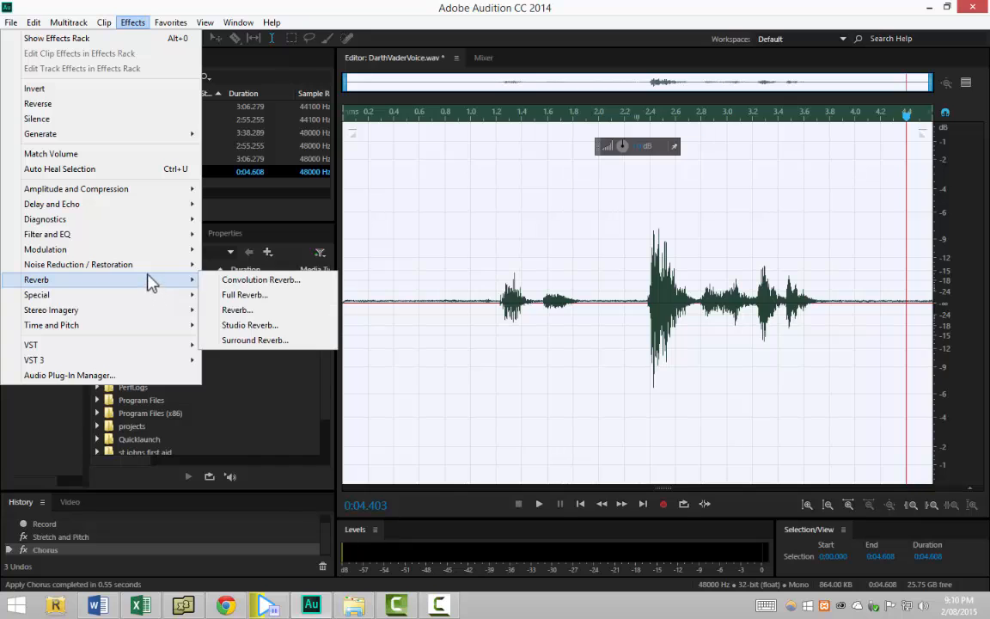
Set Graphic Equalizer (20 Bands) to the Liven up dead samples preset
{"action": "mouse_move", "coordinate": [163, 248]}
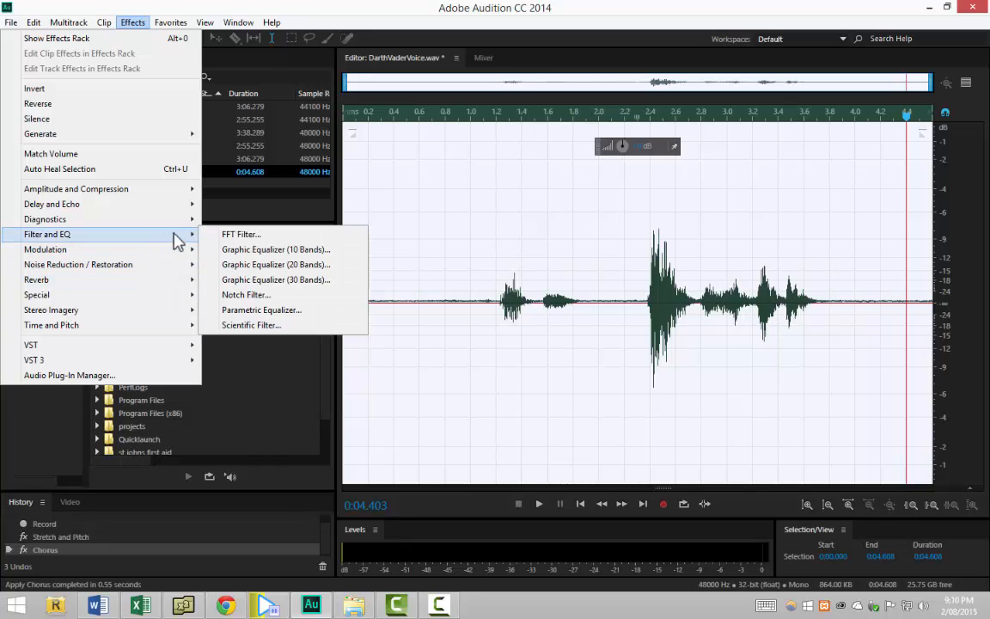
{"action": "left_click", "coordinate": [291, 270]}
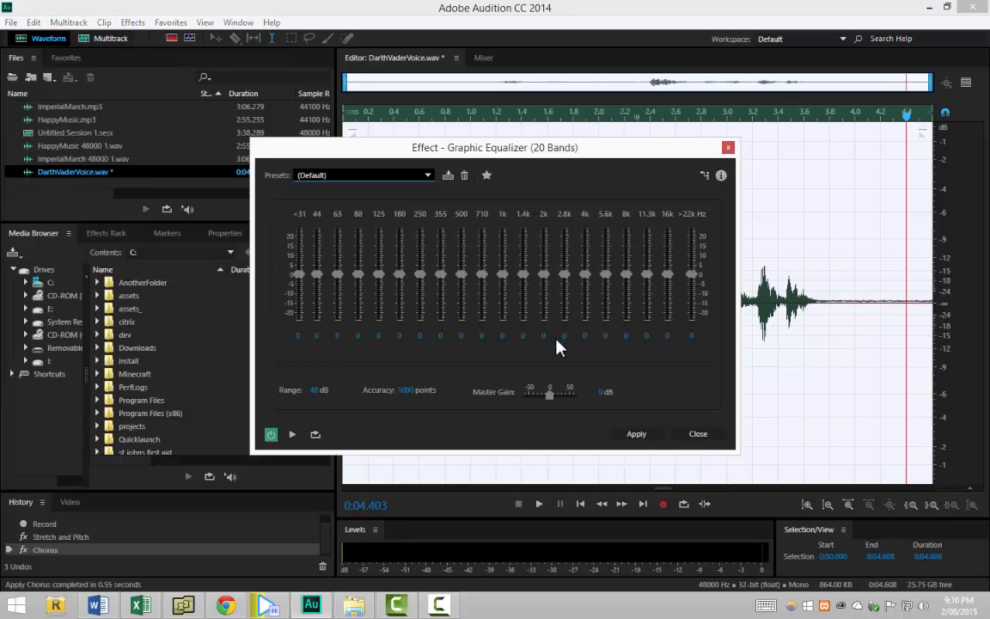
{"action": "left_click", "coordinate": [426, 176]}
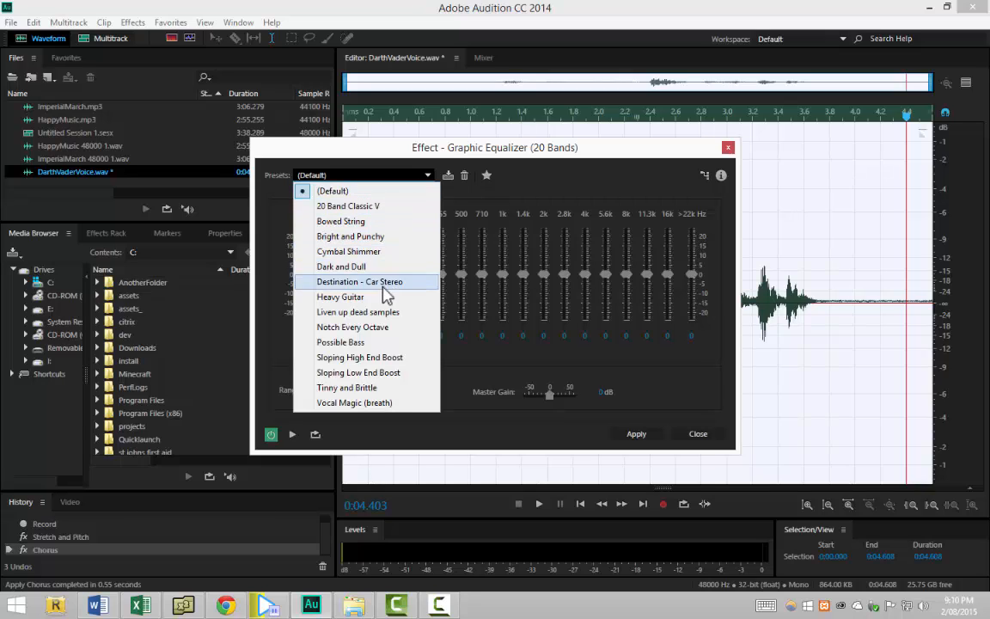
{"action": "left_click", "coordinate": [397, 314]}
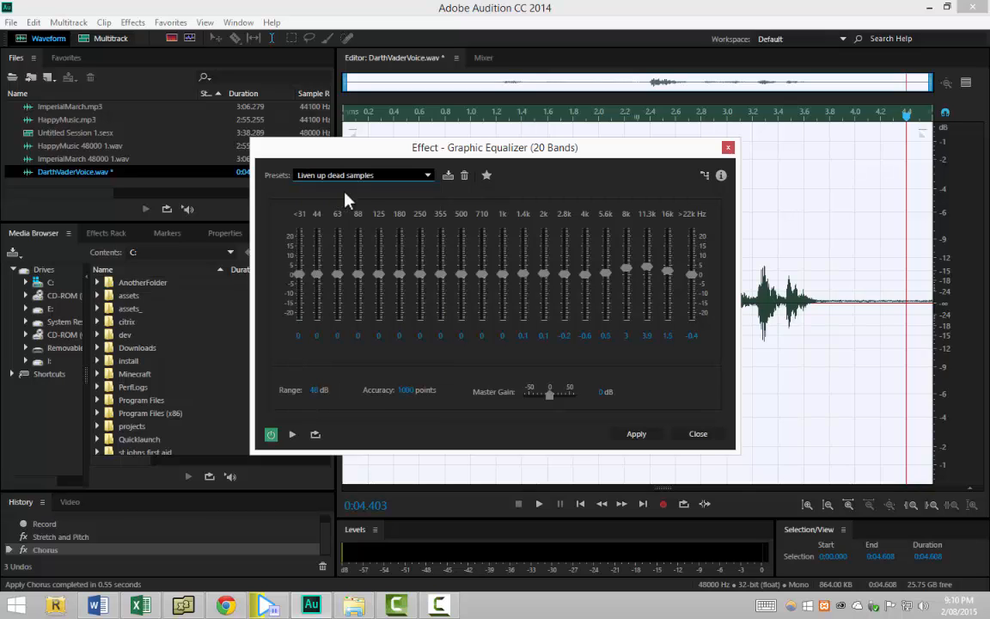
{"action": "left_click", "coordinate": [378, 175]}
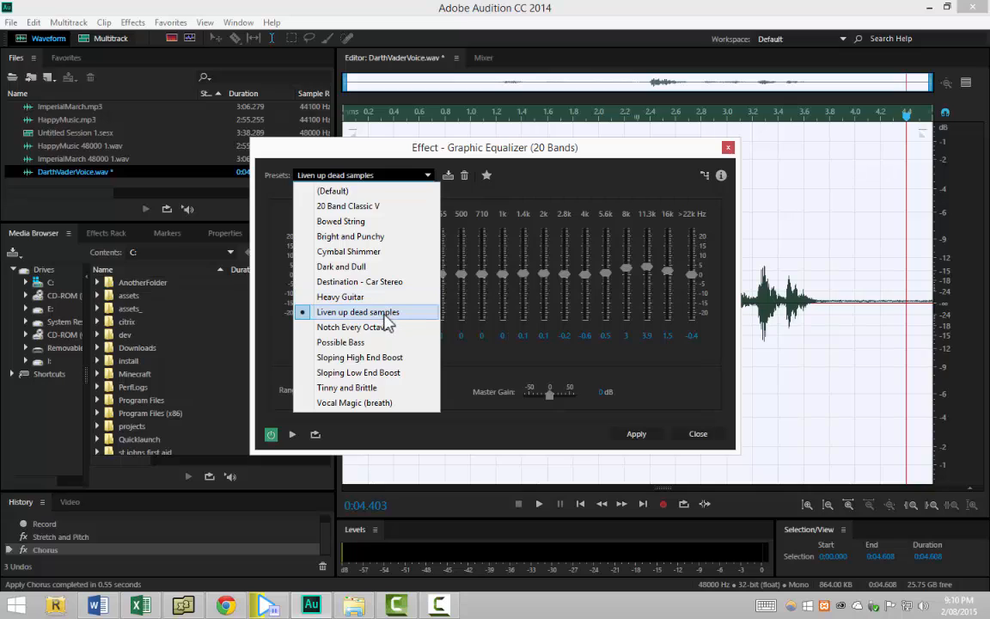
{"action": "left_click", "coordinate": [515, 348]}
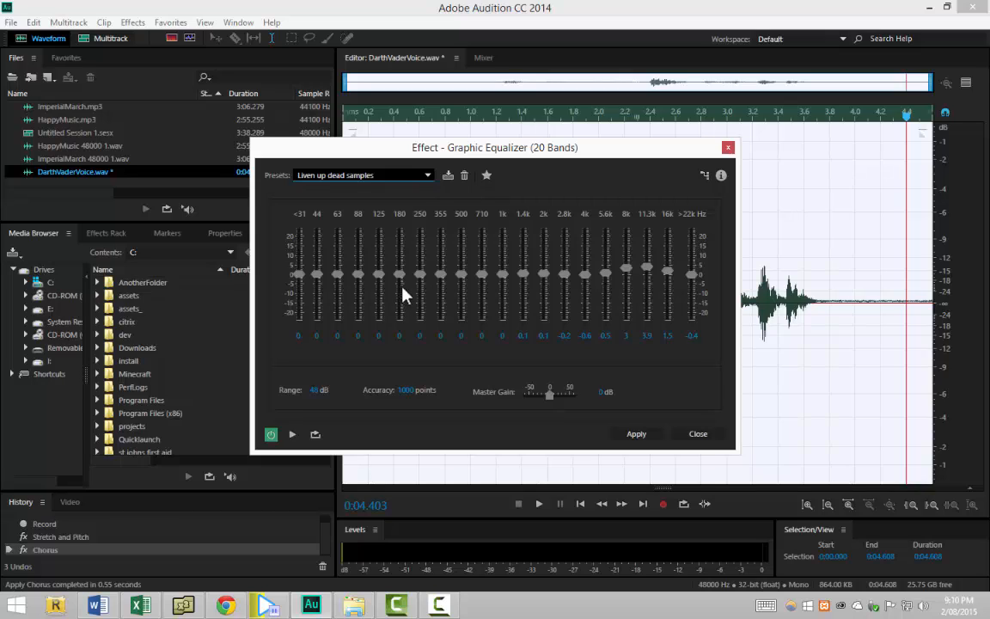
{"action": "left_click", "coordinate": [423, 177]}
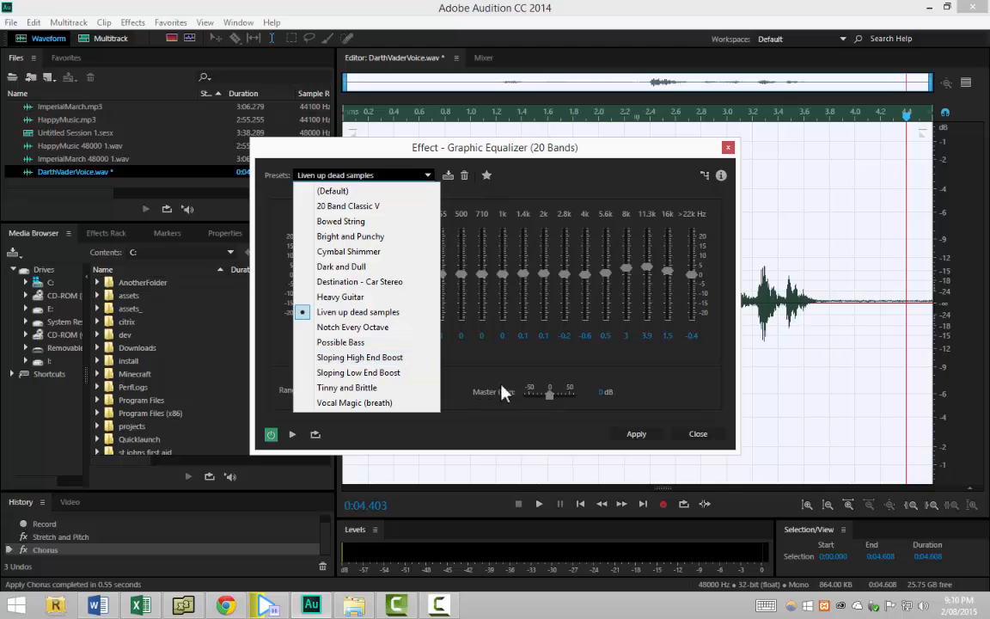
{"action": "left_click", "coordinate": [547, 370]}
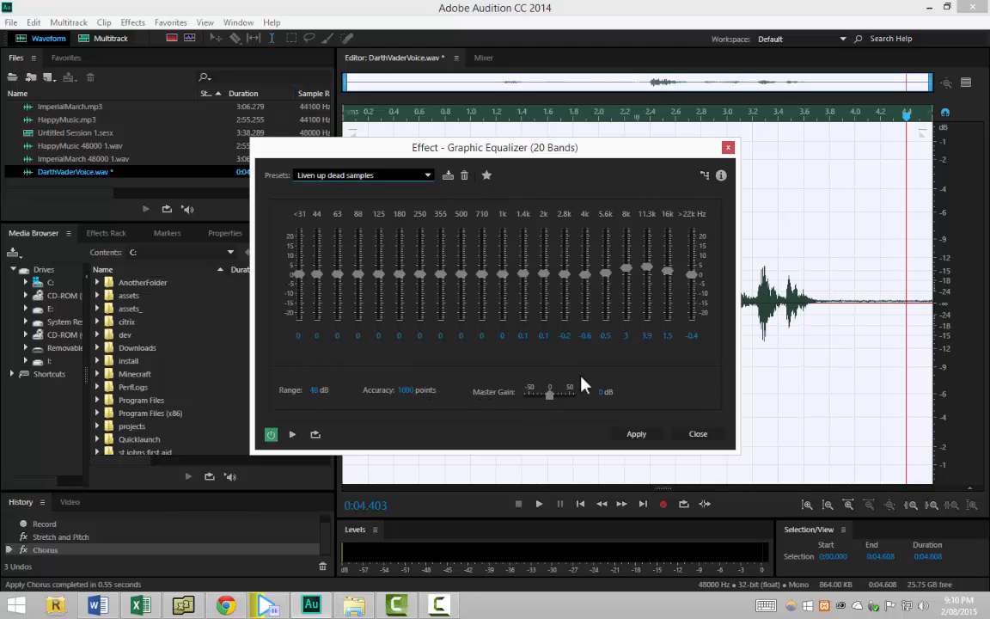
Apply the Liven up dead samples graphic EQ and play back the processed clip
{"action": "left_click", "coordinate": [639, 437]}
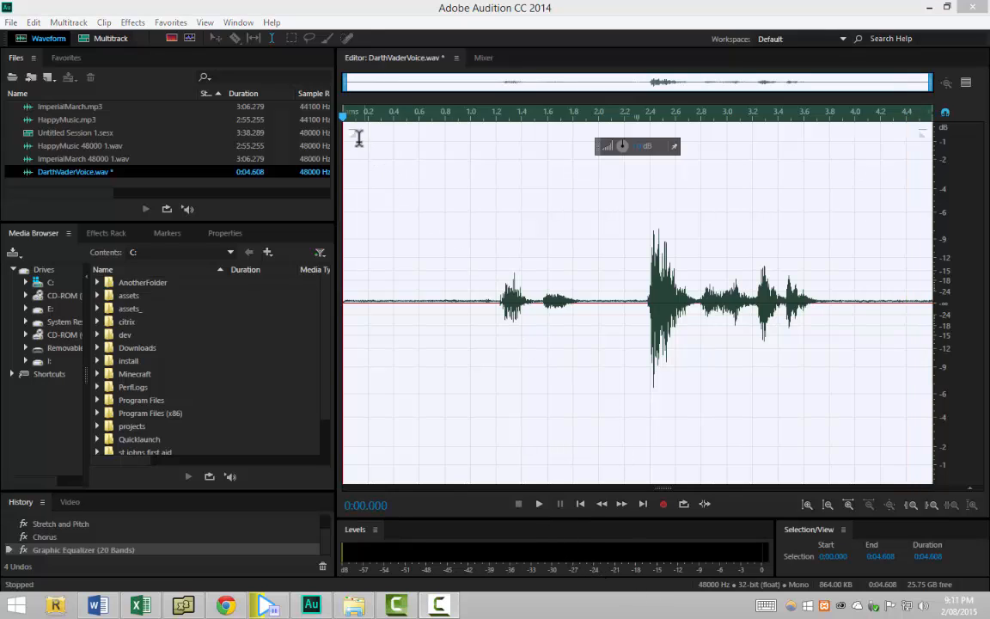
{"action": "left_click", "coordinate": [539, 505]}
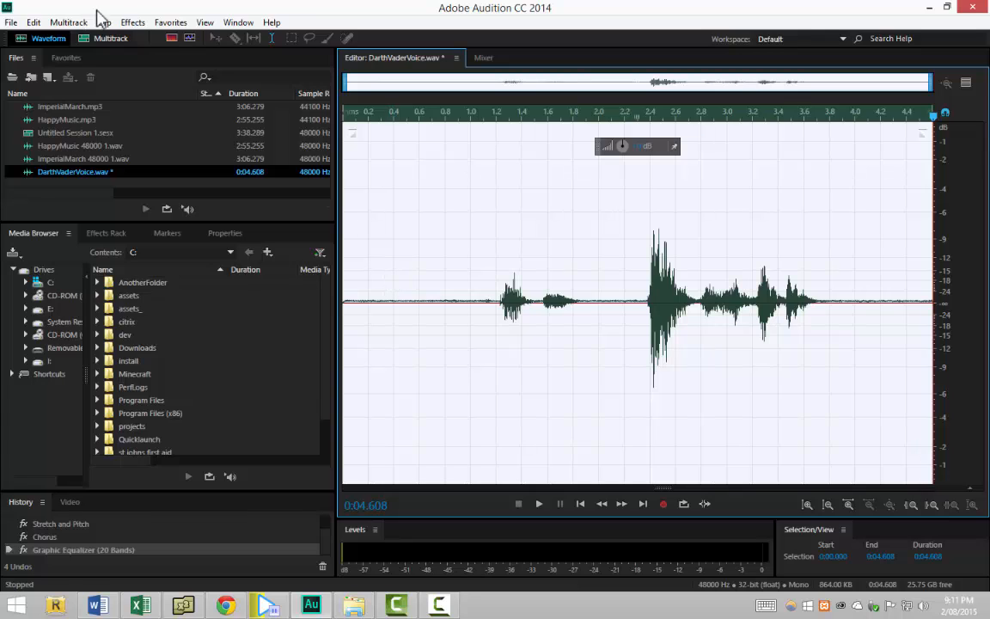
Browse the Effects menu submenus such as Delay and Echo, Modulation, and Filter and EQ
{"action": "left_click", "coordinate": [134, 24]}
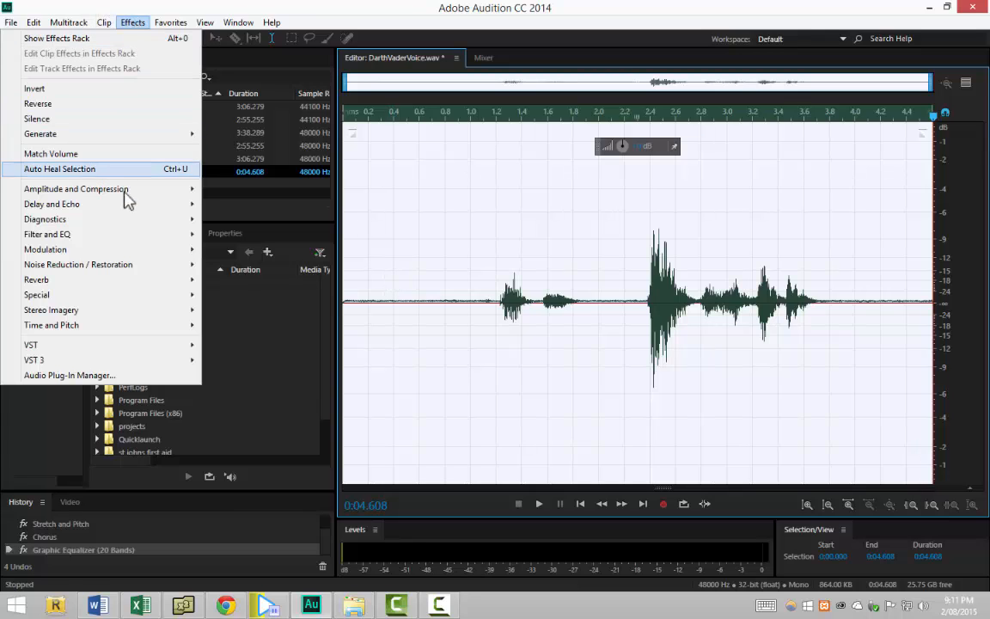
{"action": "mouse_move", "coordinate": [129, 194]}
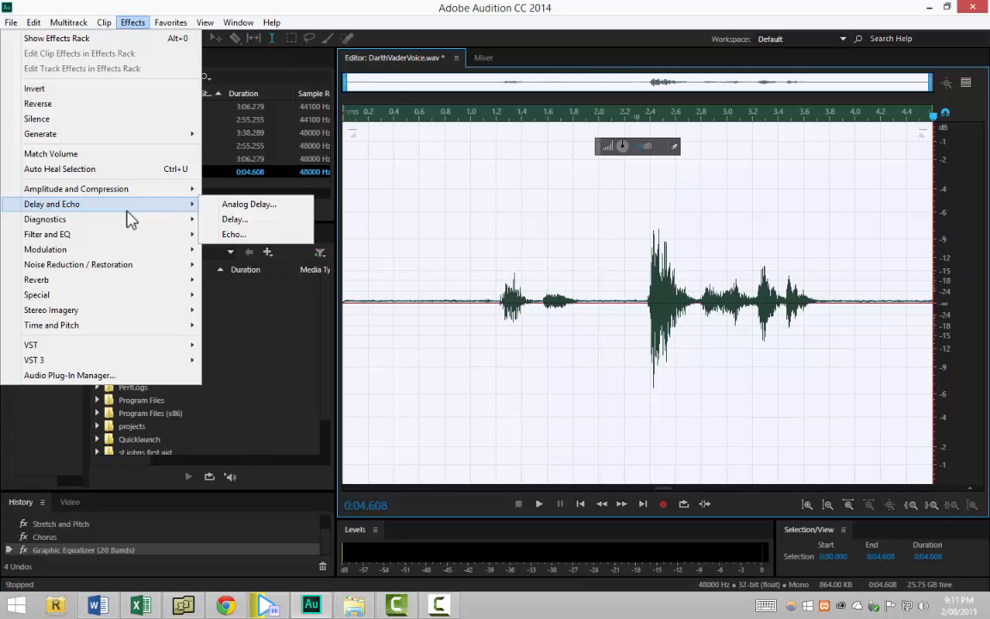
{"action": "mouse_move", "coordinate": [134, 251]}
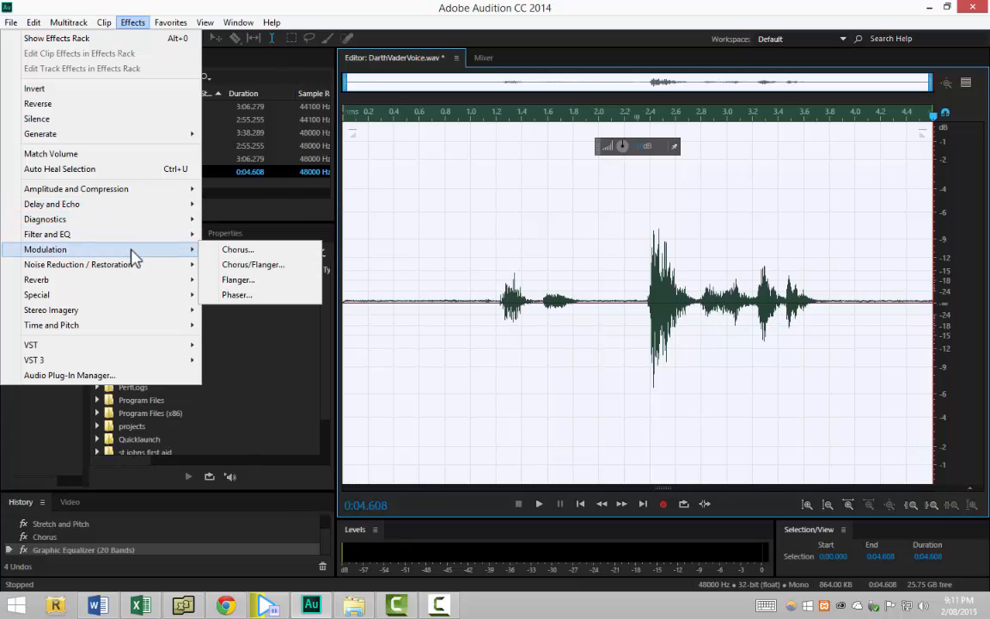
{"action": "mouse_move", "coordinate": [142, 272]}
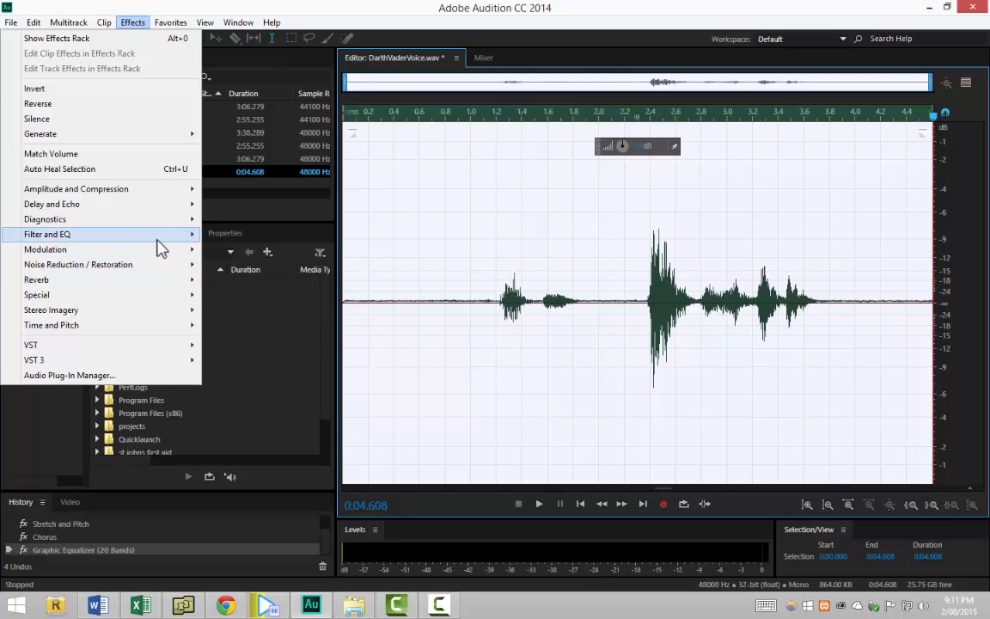
{"action": "mouse_move", "coordinate": [153, 236]}
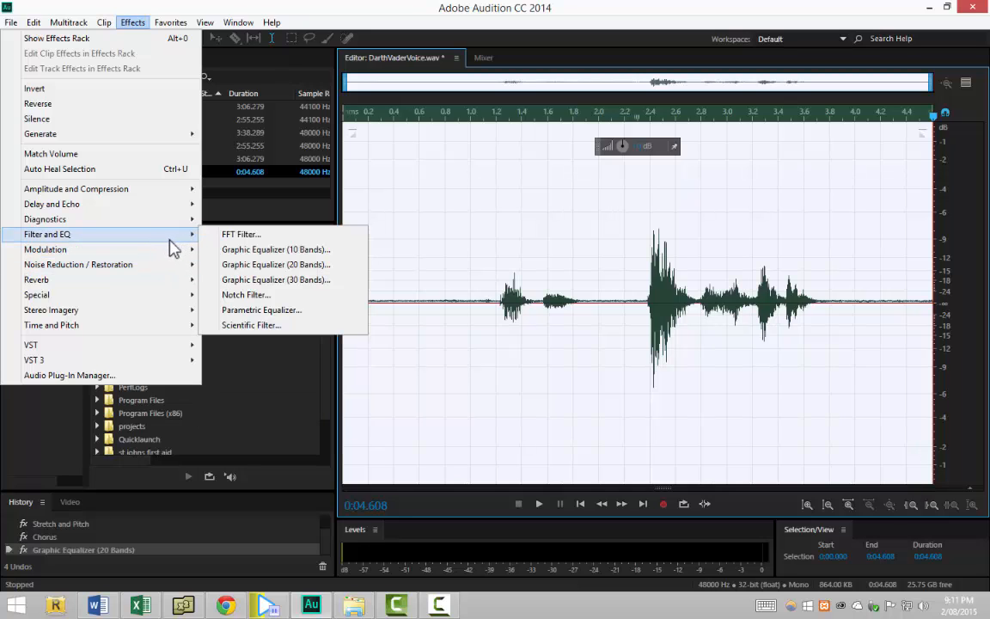